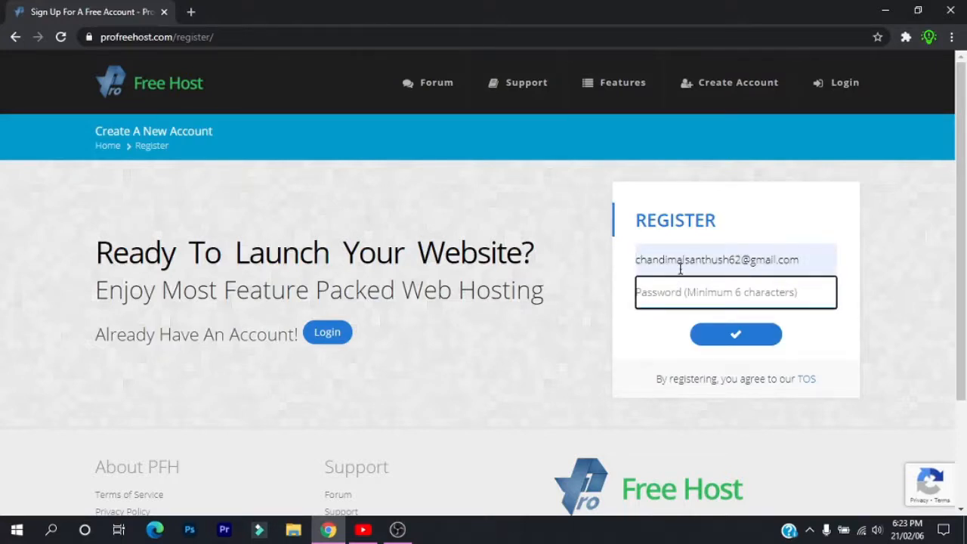
Step: Register the ProFreeHost account with a password, activate it from the Gmail e-mail, and reach the client area
type("•••••••••••")
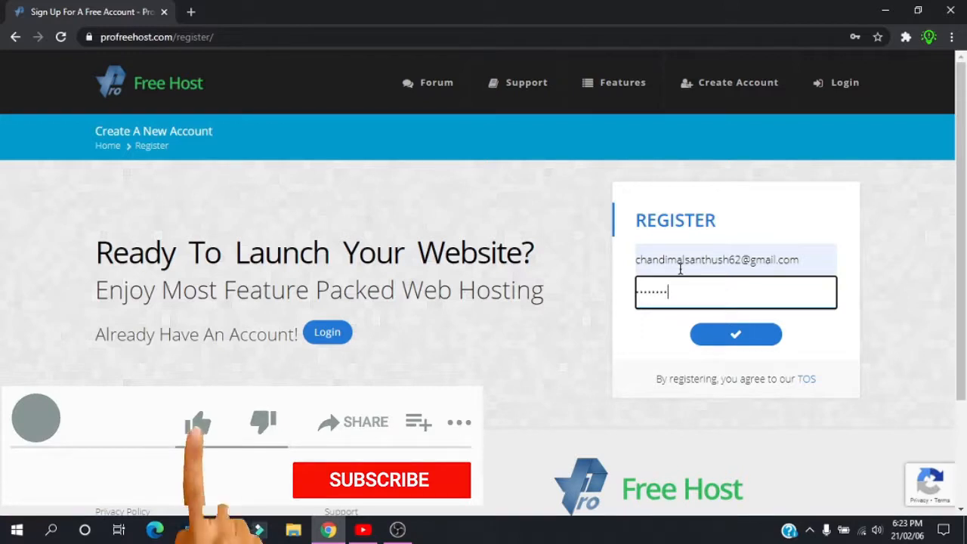
left_click(739, 342)
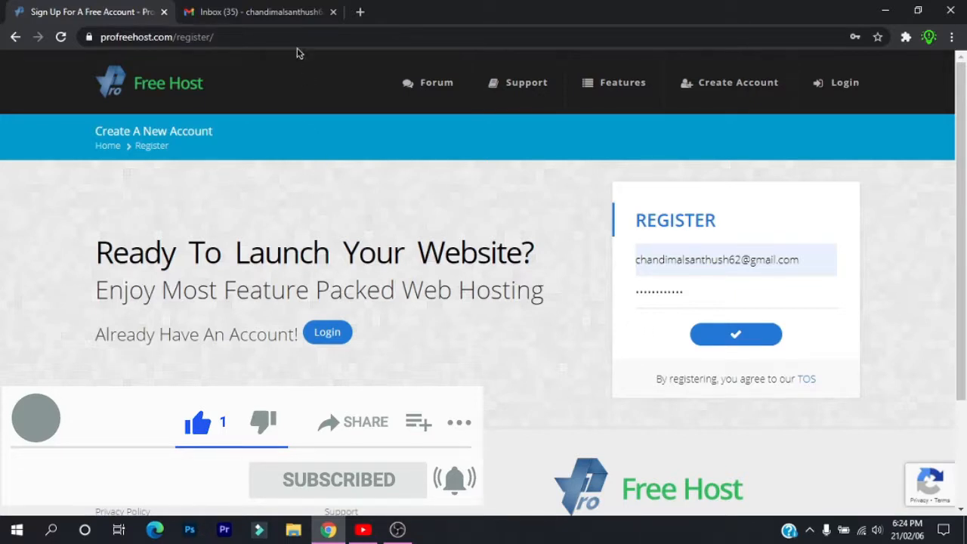
left_click(261, 11)
left_click(320, 187)
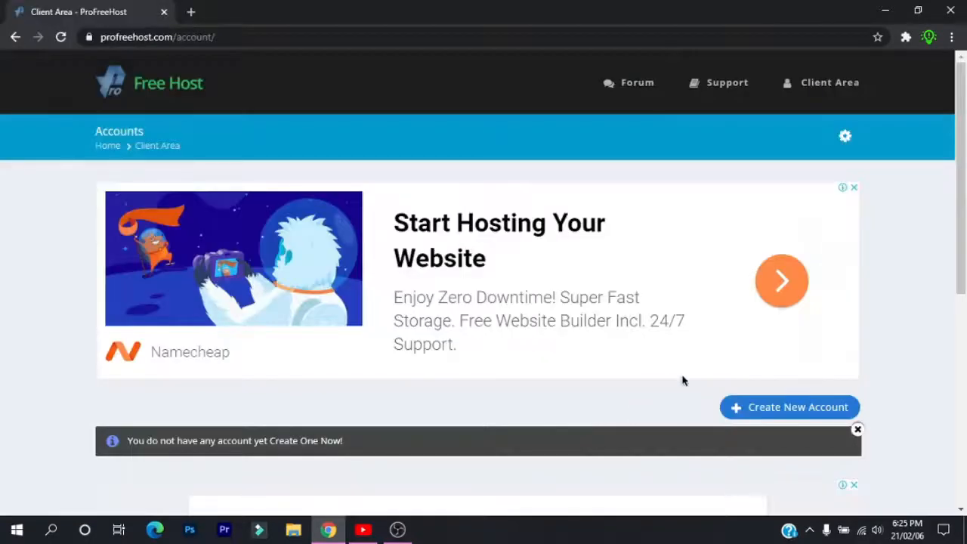
left_click(772, 408)
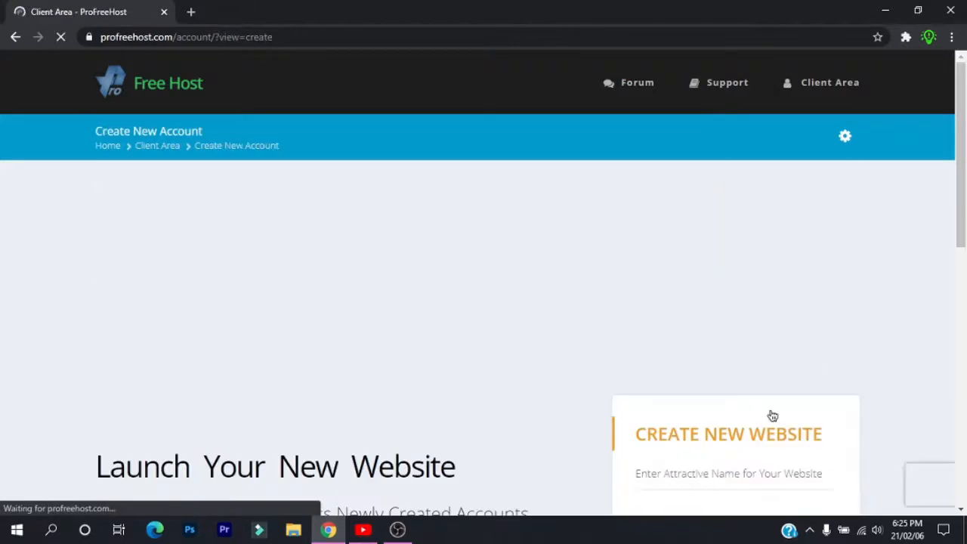
Step: Enter the website name 'inventions' and keep unaux.com as the free domain
scroll(730, 411, "down", 2)
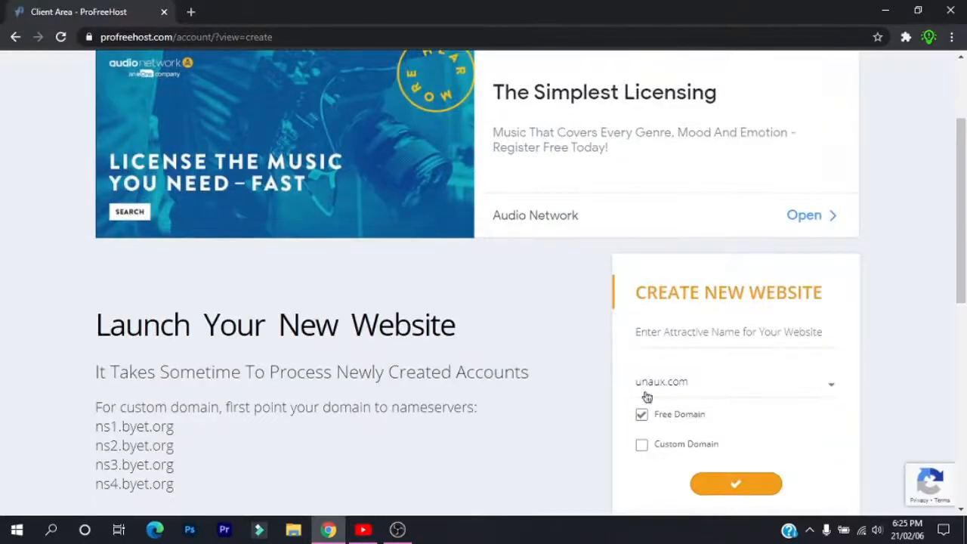
left_click(656, 338)
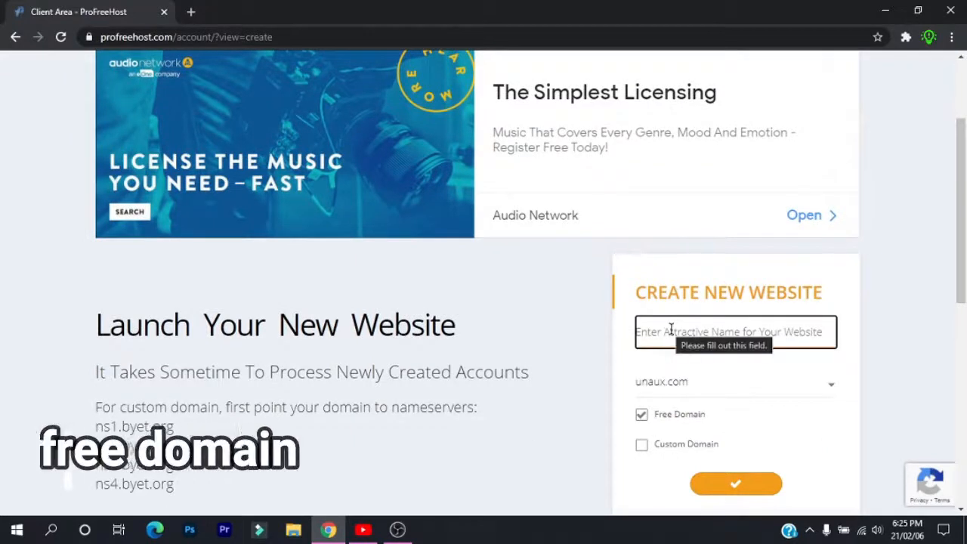
type("inventions")
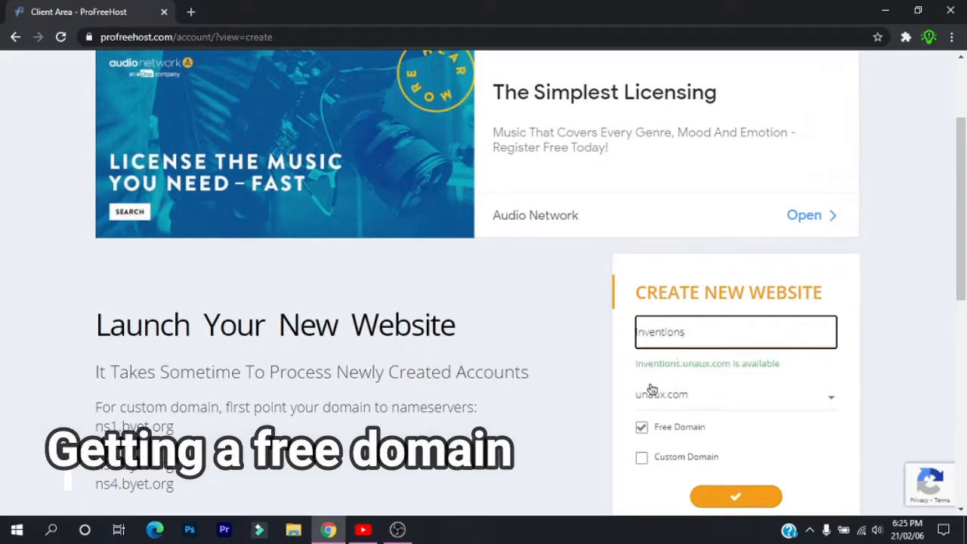
left_click_drag(636, 363, 787, 366)
left_click(776, 362)
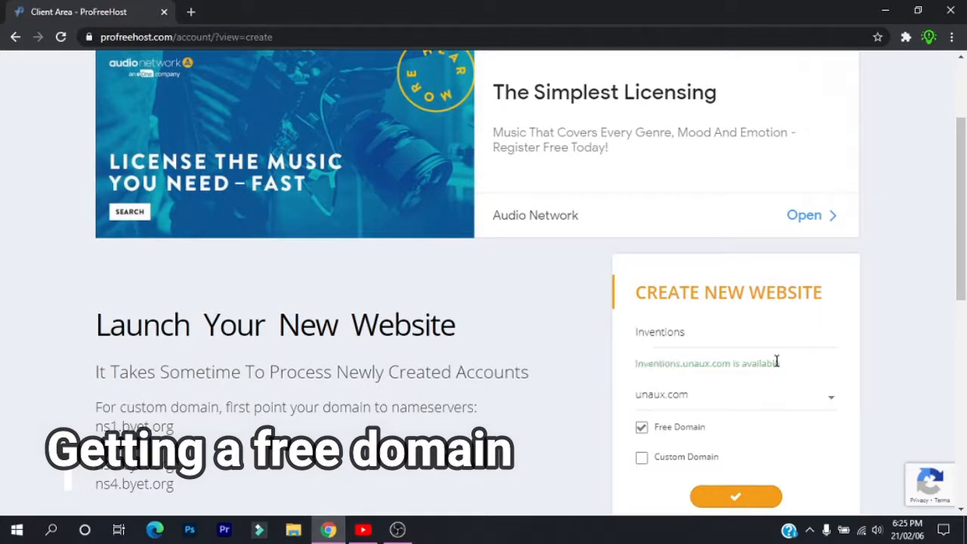
left_click_drag(682, 364, 708, 364)
left_click(806, 402)
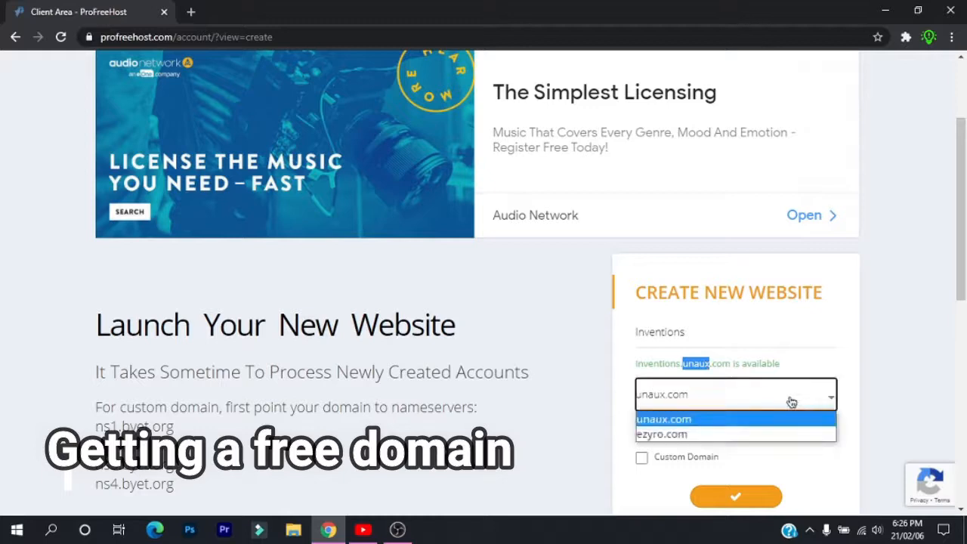
left_click(684, 420)
Step: Create the inventions.unaux.com website and open its account management page
left_click_drag(701, 364, 710, 363)
left_click(686, 363)
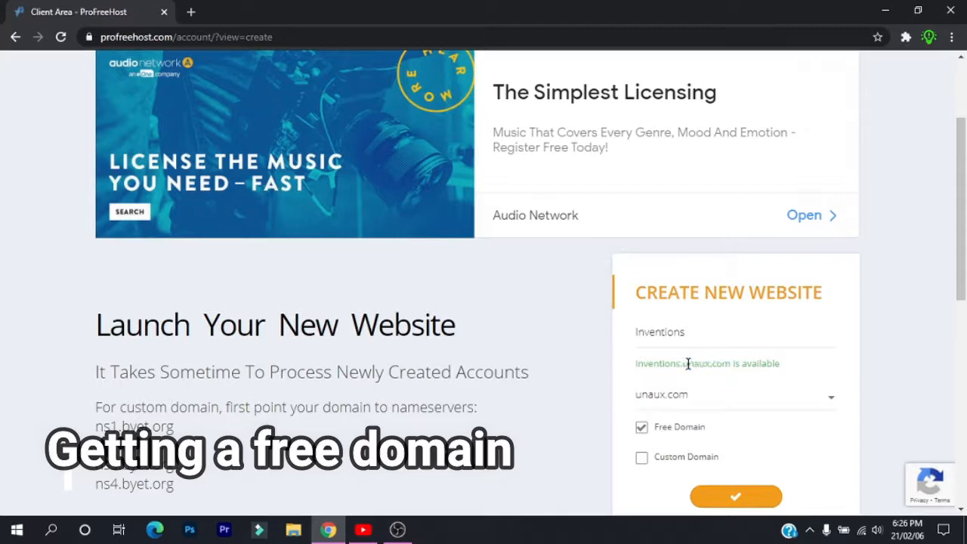
left_click_drag(682, 364, 707, 363)
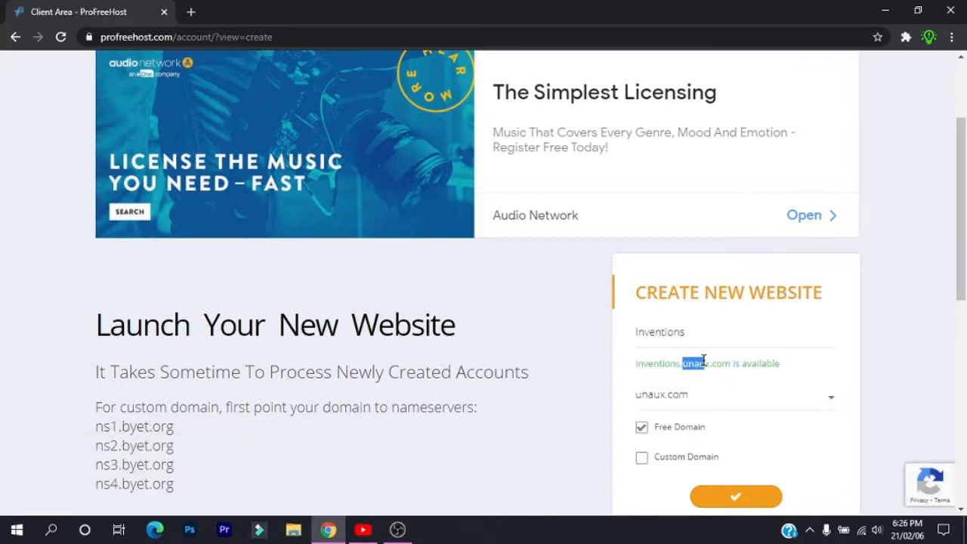
left_click(707, 361)
scroll(680, 361, "down", 2)
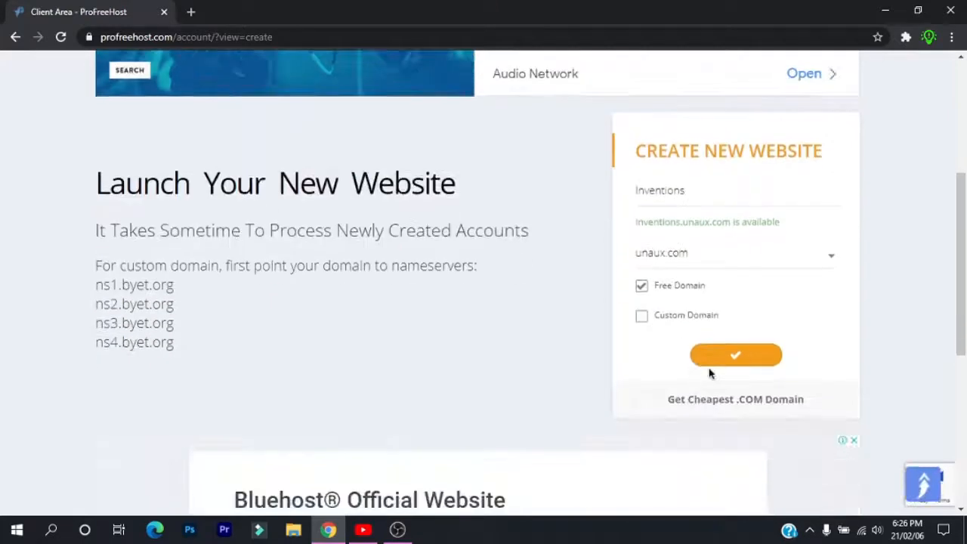
left_click(737, 357)
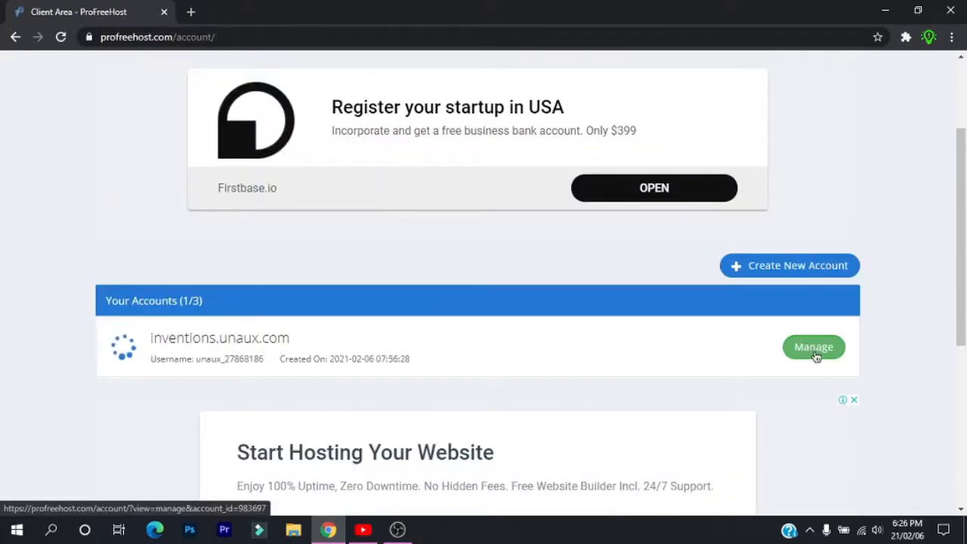
left_click(815, 354)
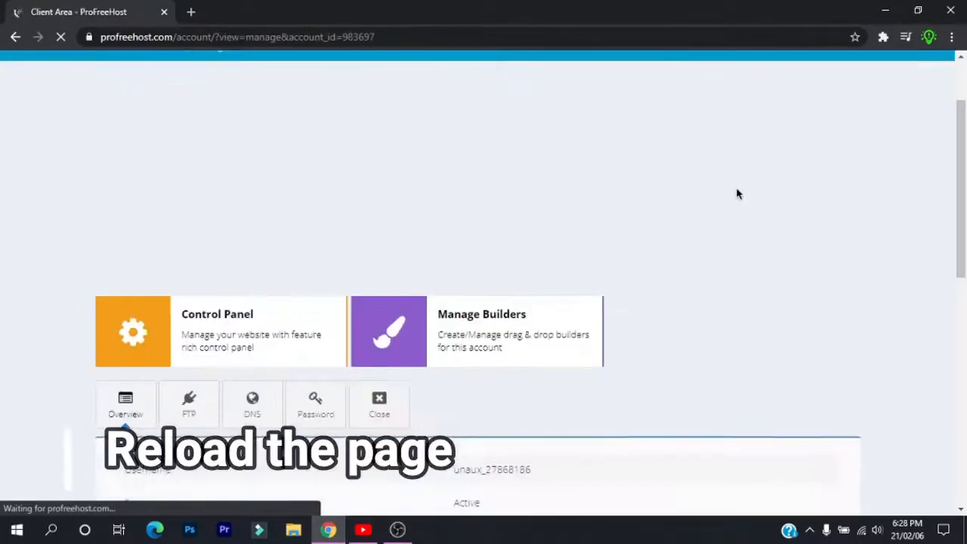
Step: Open the control panel, approve service e-mails, and launch the Softaculous Apps Installer from Software
left_click(209, 326)
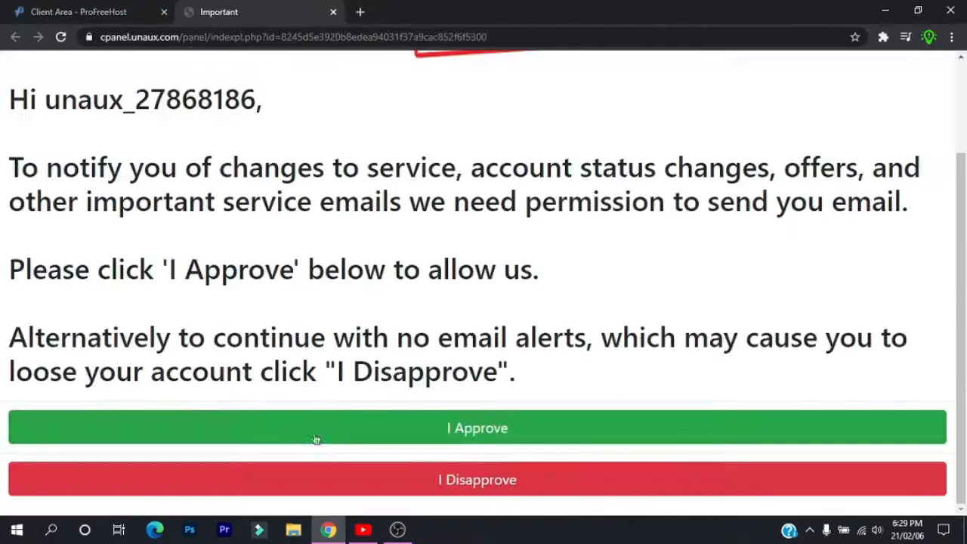
left_click(378, 429)
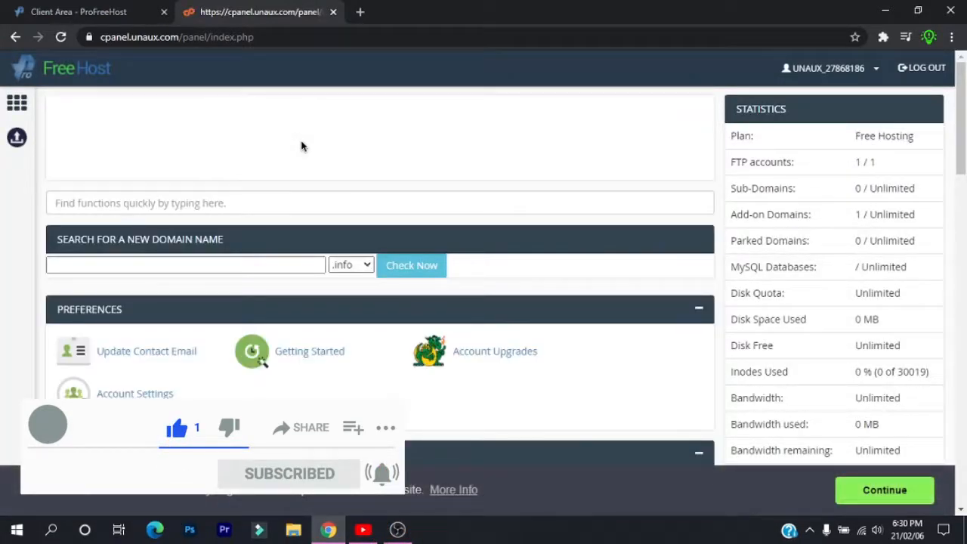
left_click(209, 261)
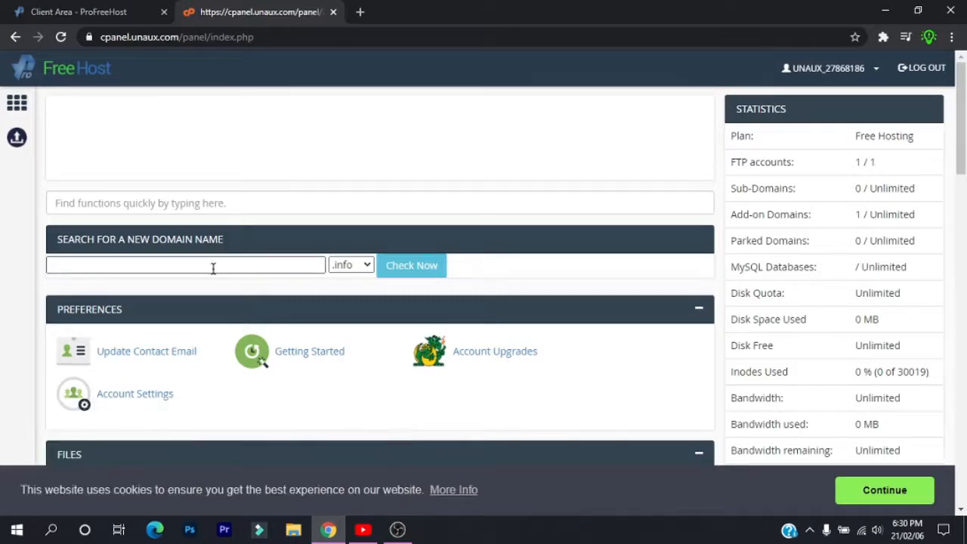
scroll(219, 272, "down", 6)
scroll(213, 276, "down", 7)
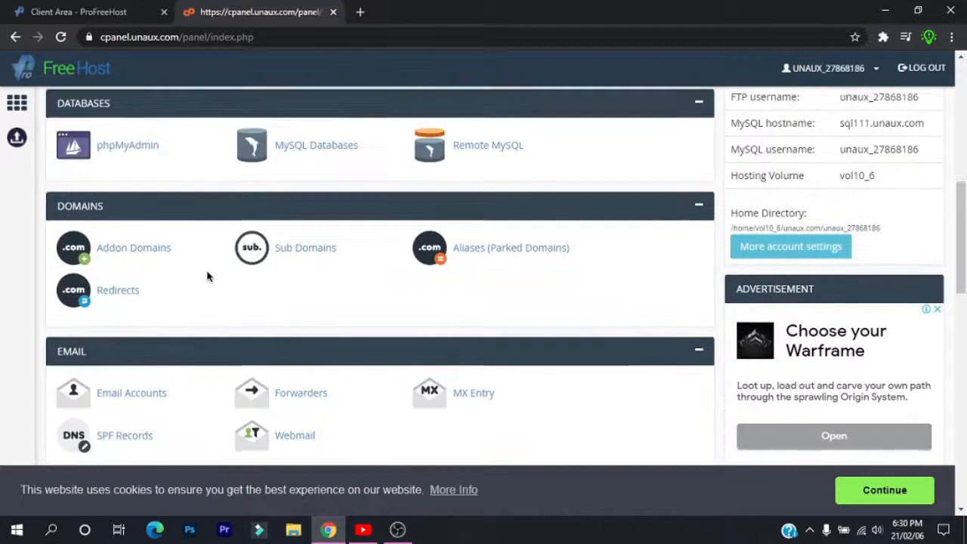
scroll(188, 277, "down", 1)
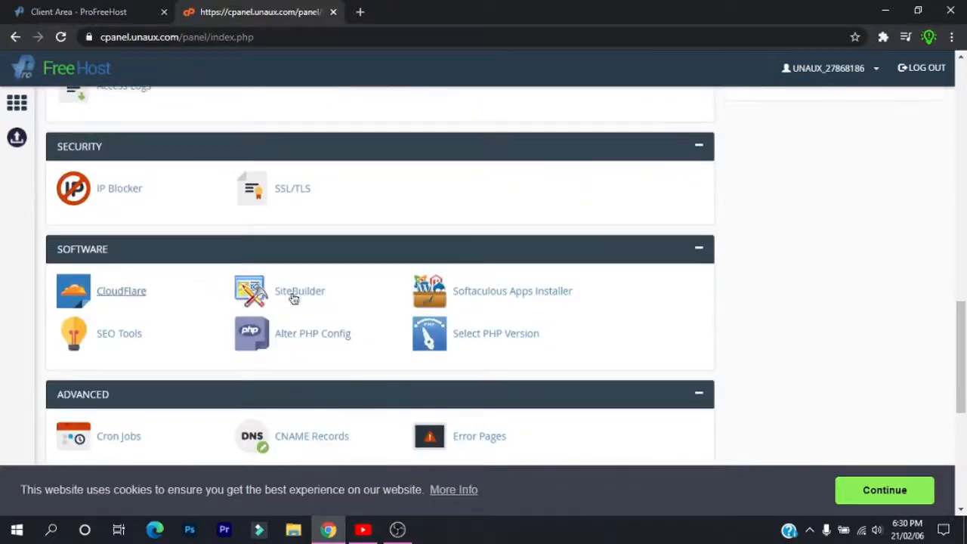
left_click(525, 299)
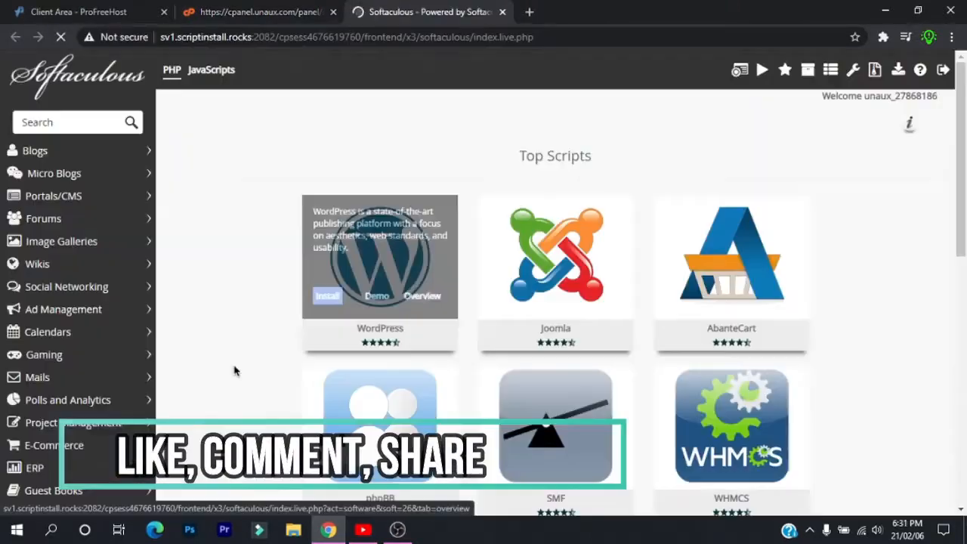
Step: Start the WordPress install and replace the generated admin password with your own
mouse_move(415, 315)
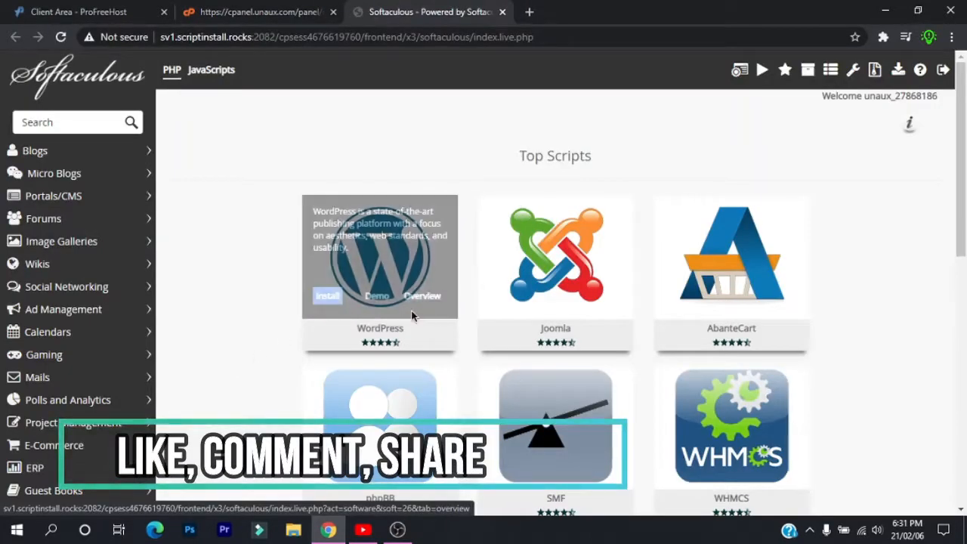
left_click(327, 296)
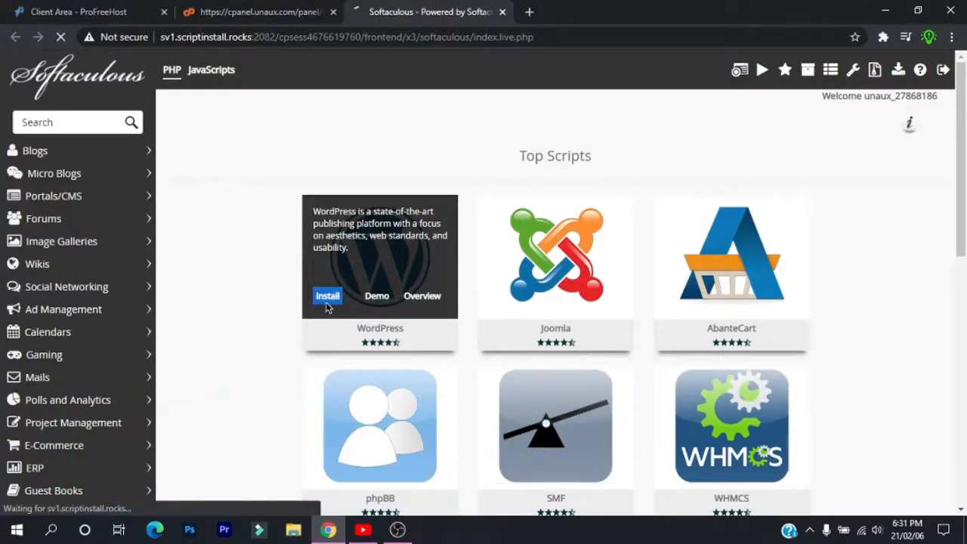
left_click(526, 296)
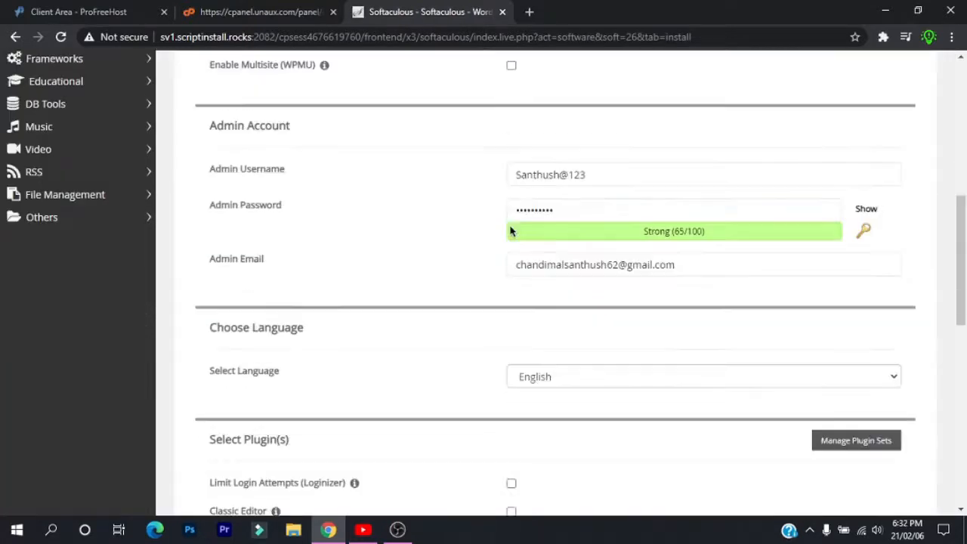
left_click(511, 212)
left_click_drag(555, 209, 509, 210)
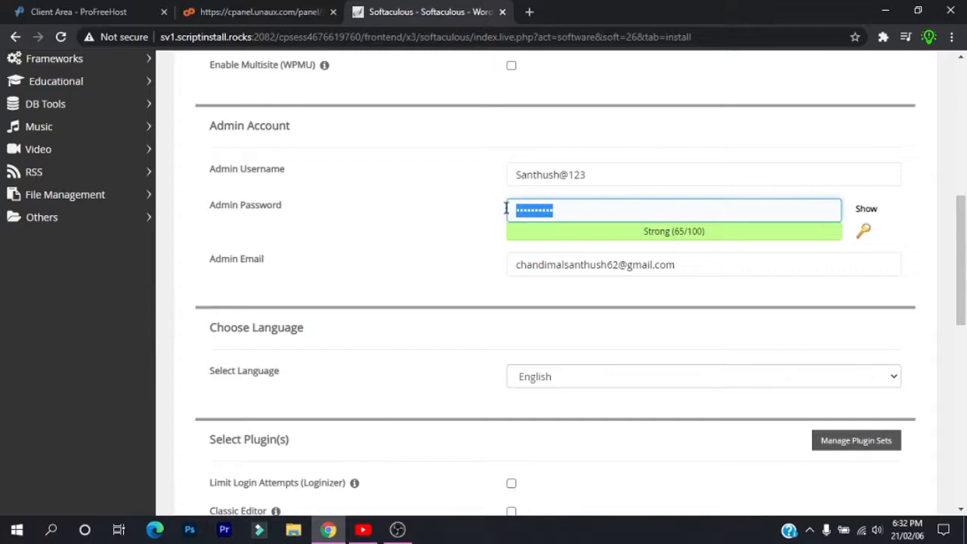
key("BackSpace")
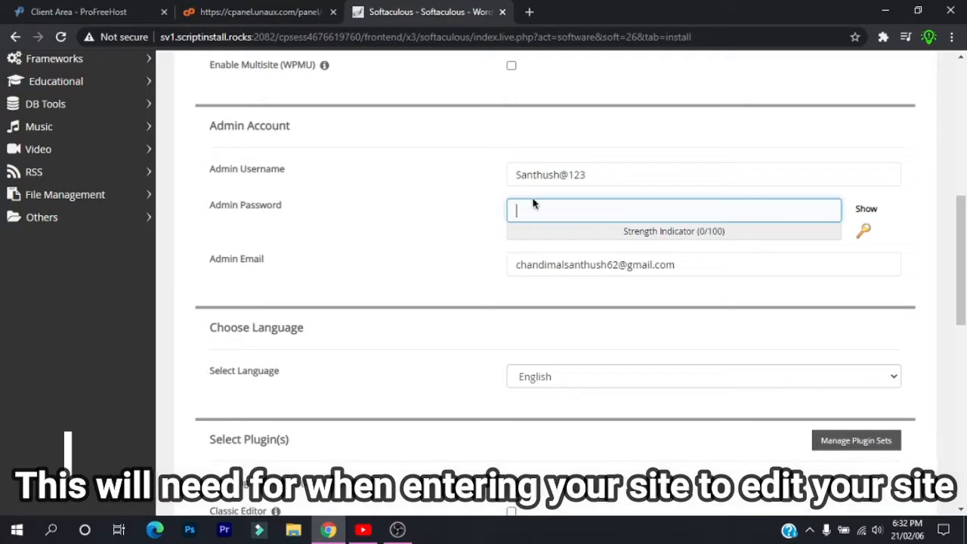
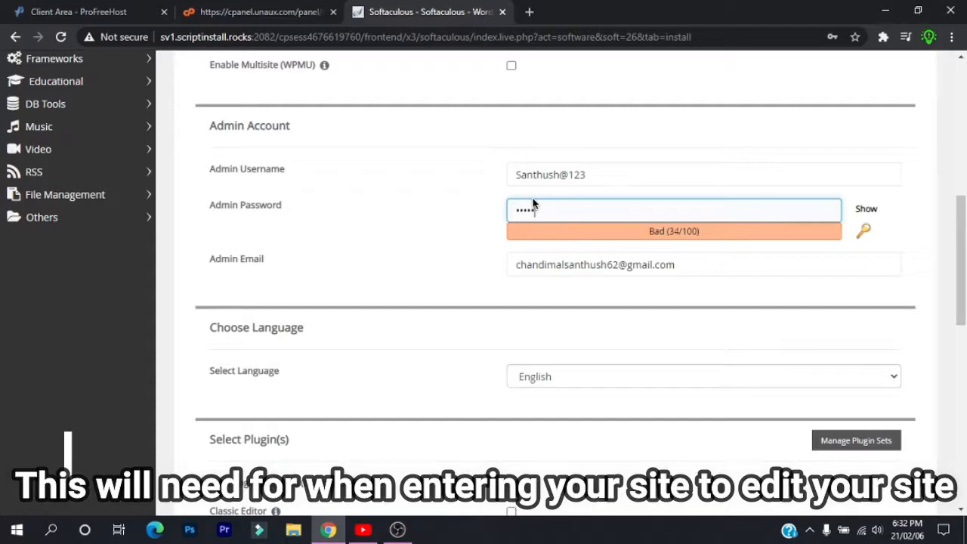
Step: Review the remaining install options and install WordPress at inventions.unaux.com
scroll(517, 210, "down", 3)
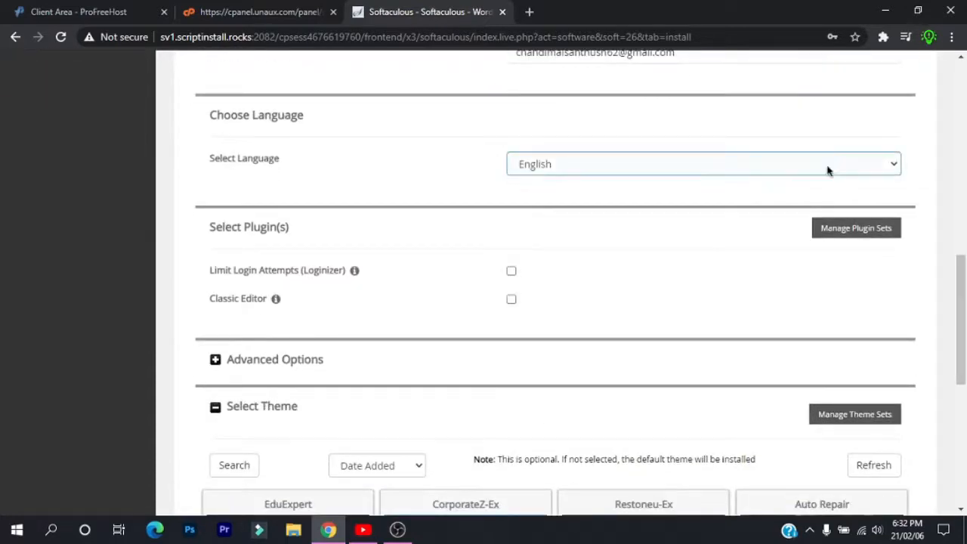
scroll(473, 181, "down", 1)
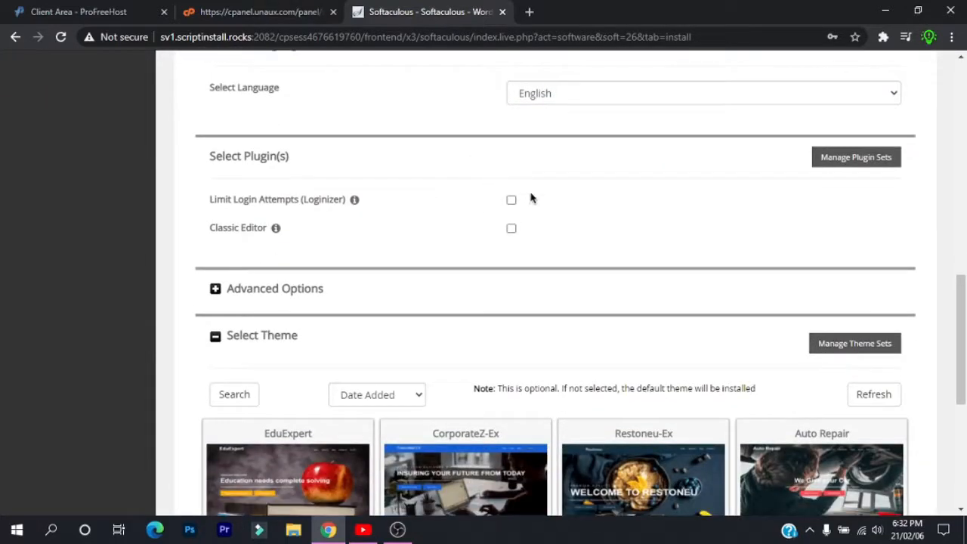
scroll(745, 194, "down", 2)
scroll(350, 198, "up", 3)
scroll(355, 193, "up", 2)
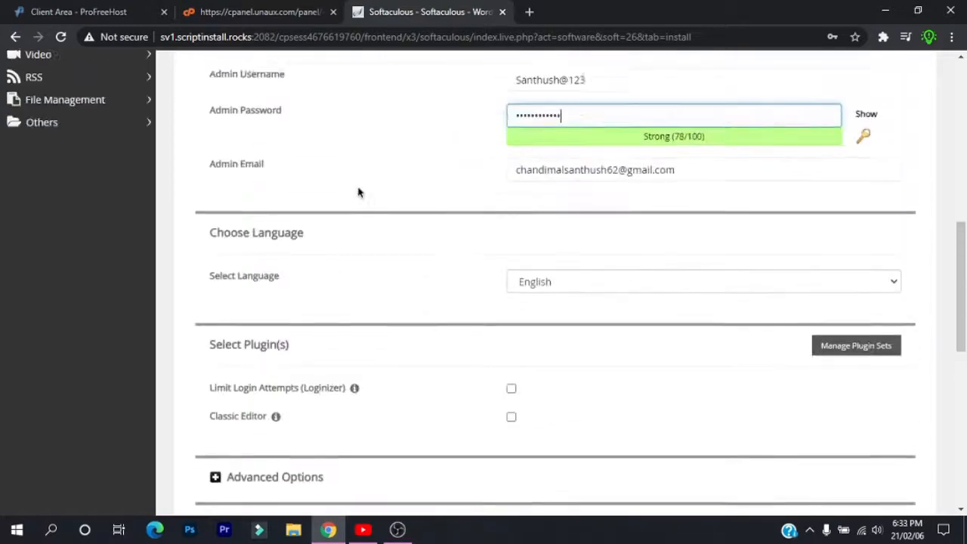
scroll(455, 199, "down", 5)
scroll(456, 201, "down", 3)
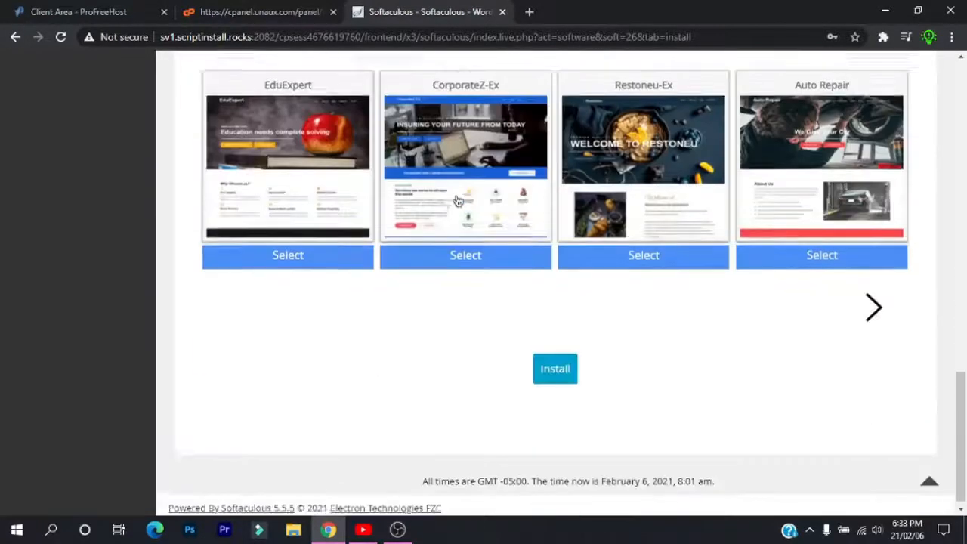
left_click(549, 372)
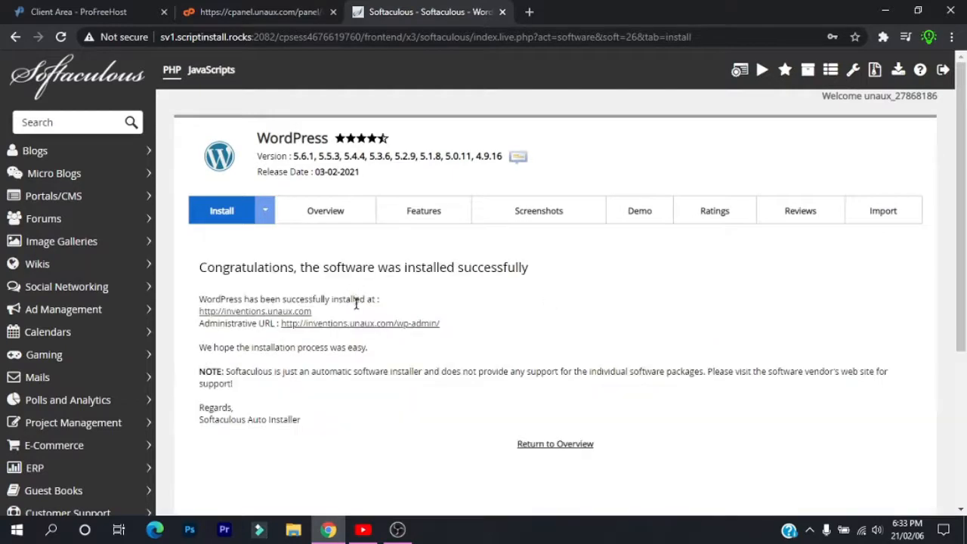
left_click_drag(199, 273, 492, 275)
left_click(519, 268)
left_click_drag(194, 316, 313, 318)
left_click(321, 302)
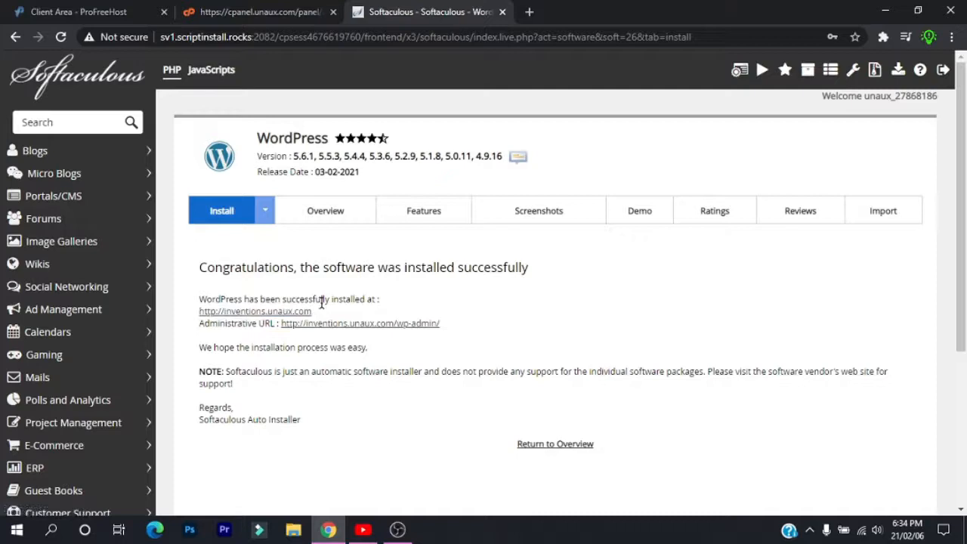
left_click(234, 312)
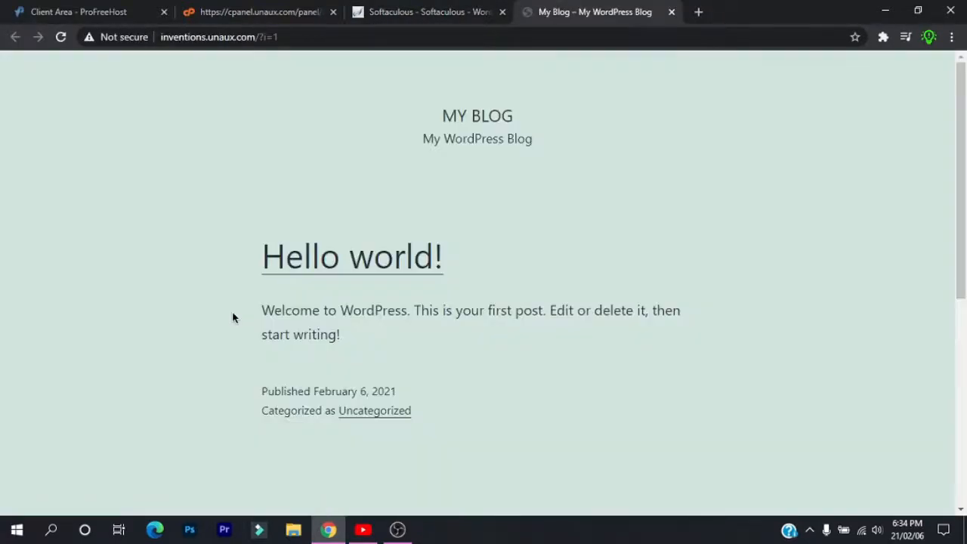
scroll(427, 169, "down", 3)
scroll(428, 168, "down", 3)
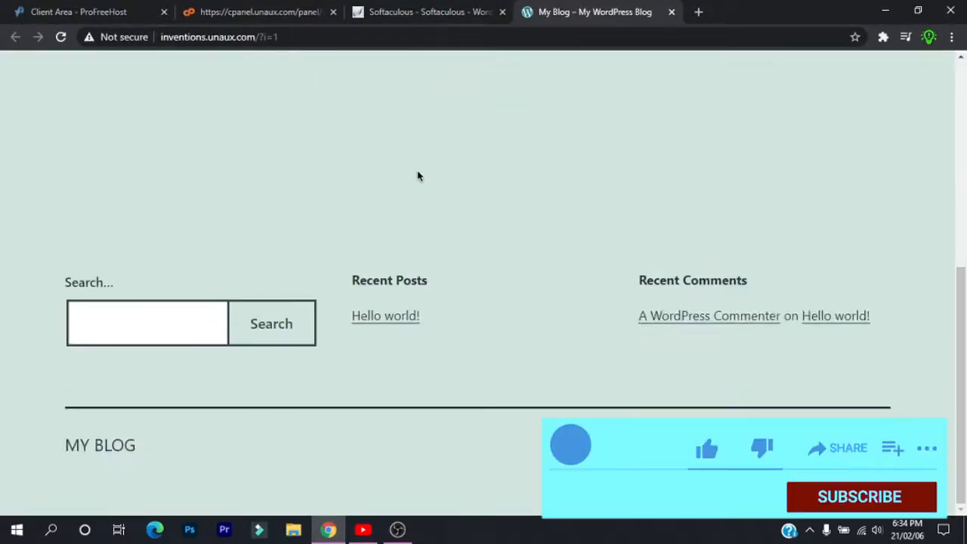
scroll(417, 174, "up", 6)
left_click_drag(279, 37, 167, 52)
left_click(337, 192)
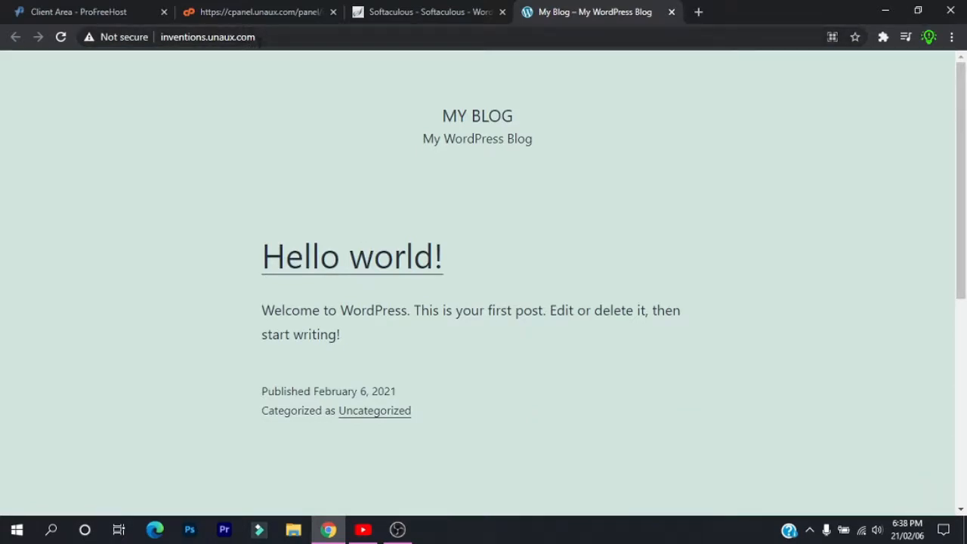
Step: Load the admin login page at inventions.unaux.com/wp-admin
left_click(260, 38)
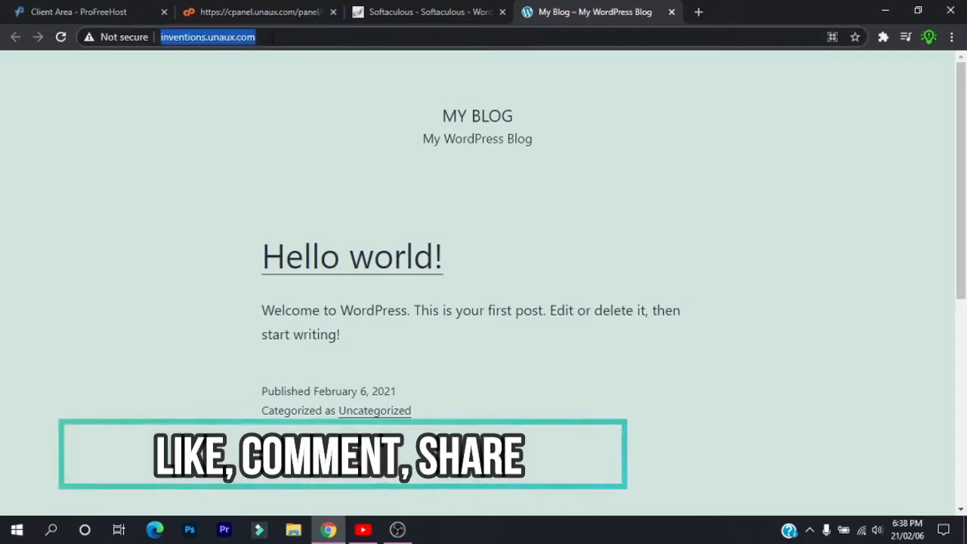
left_click(271, 38)
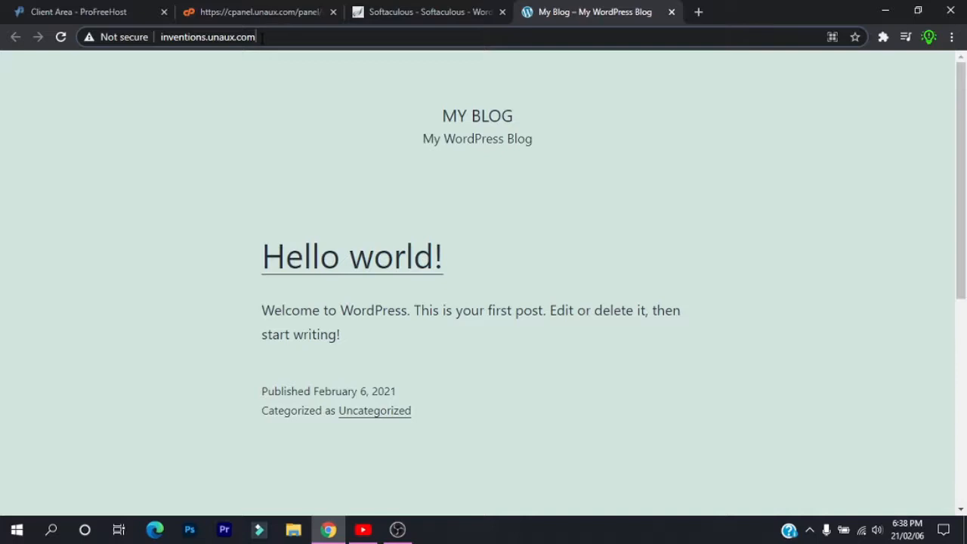
type("/")
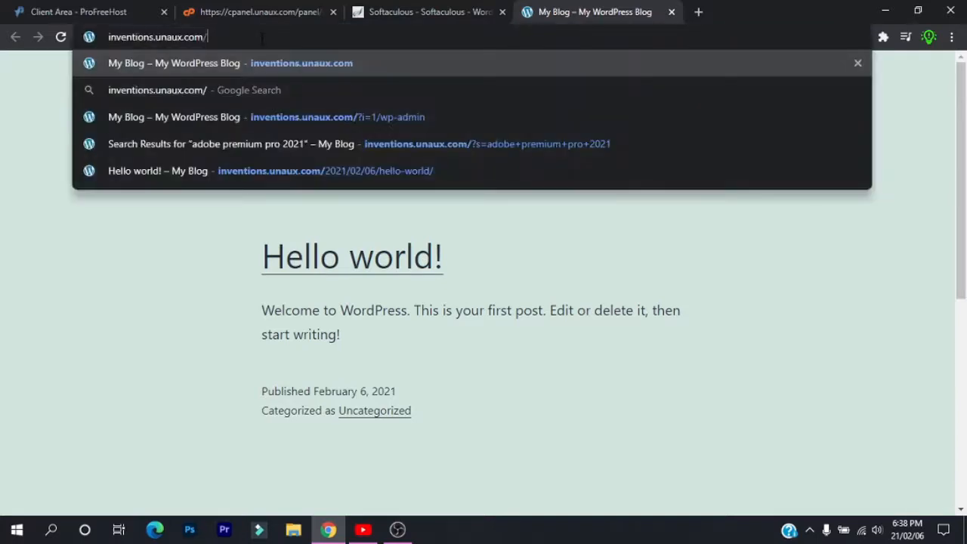
type("wp-")
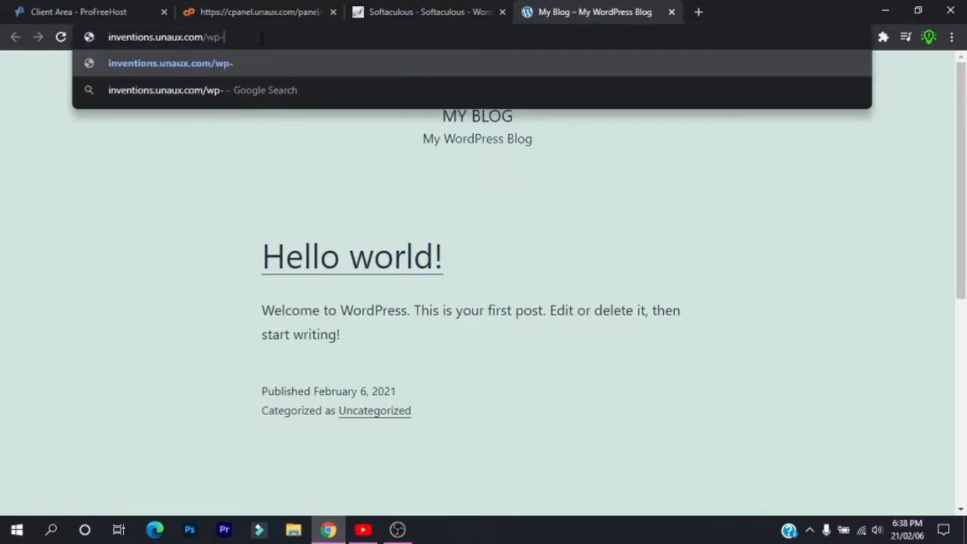
type("ad")
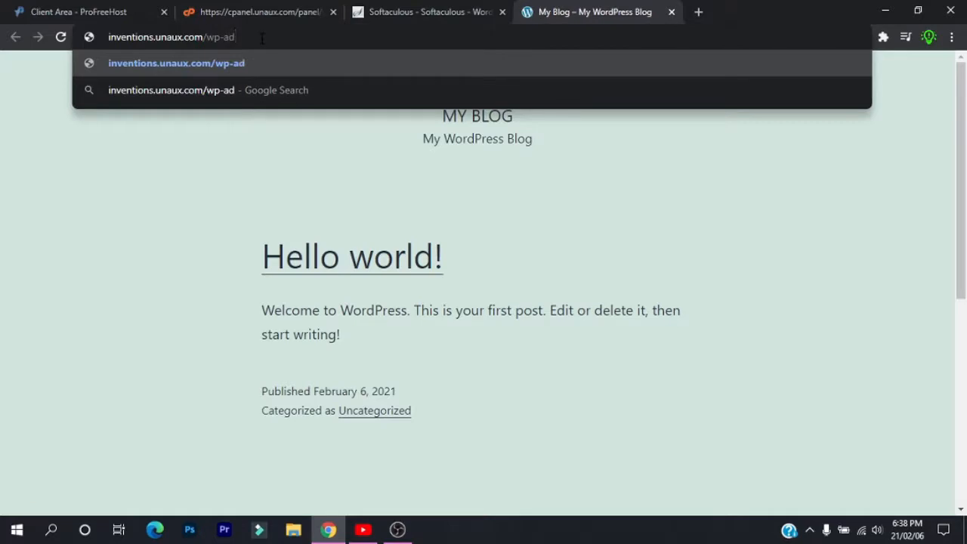
type("min")
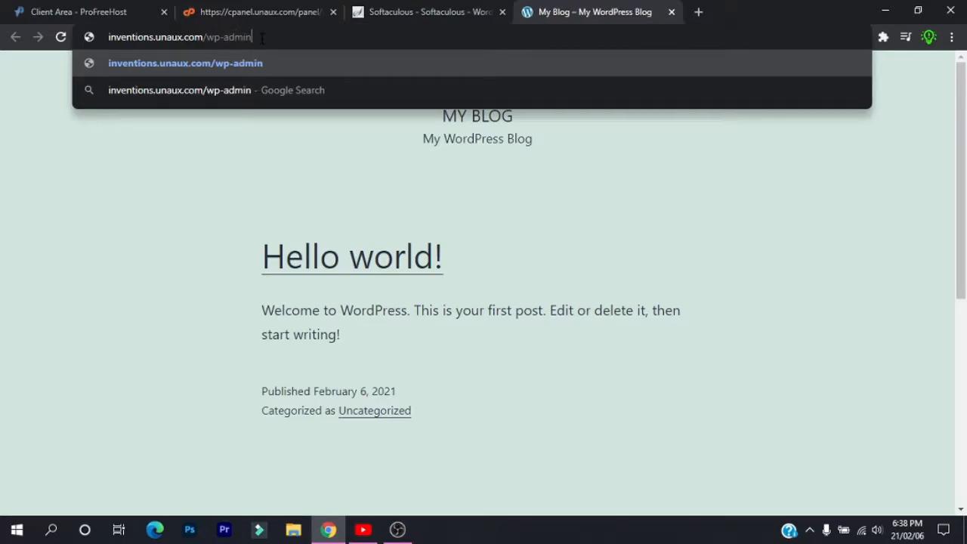
key("Return")
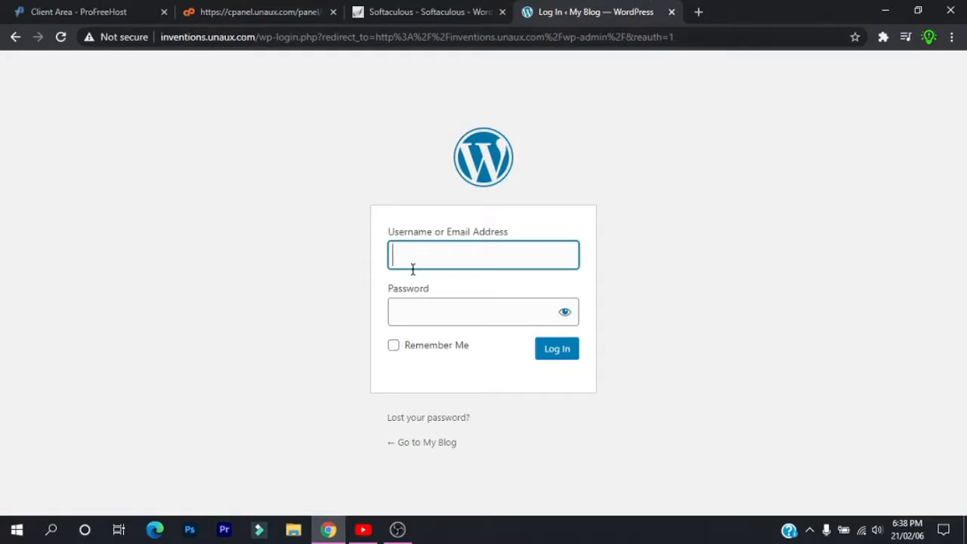
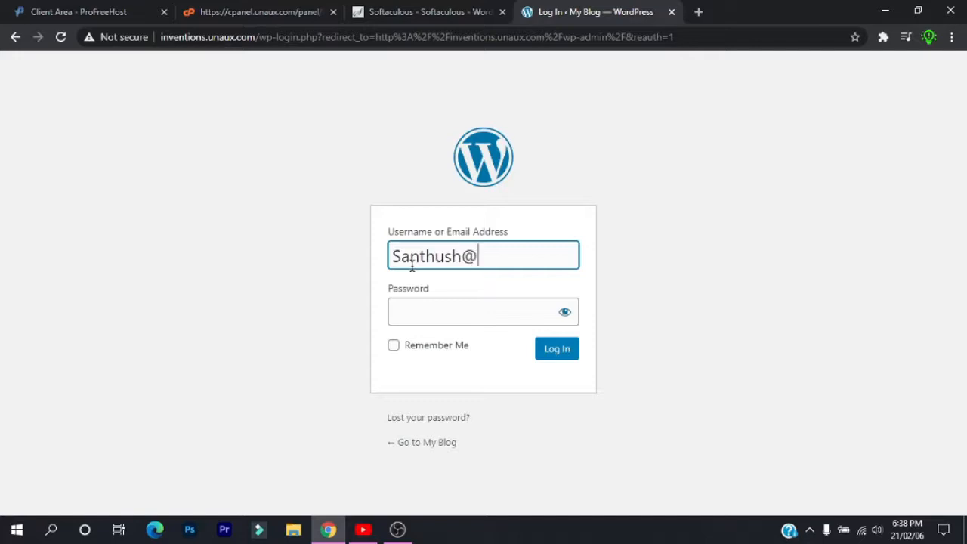
Step: Sign in with the admin username and password to reach the Dashboard
left_click(423, 302)
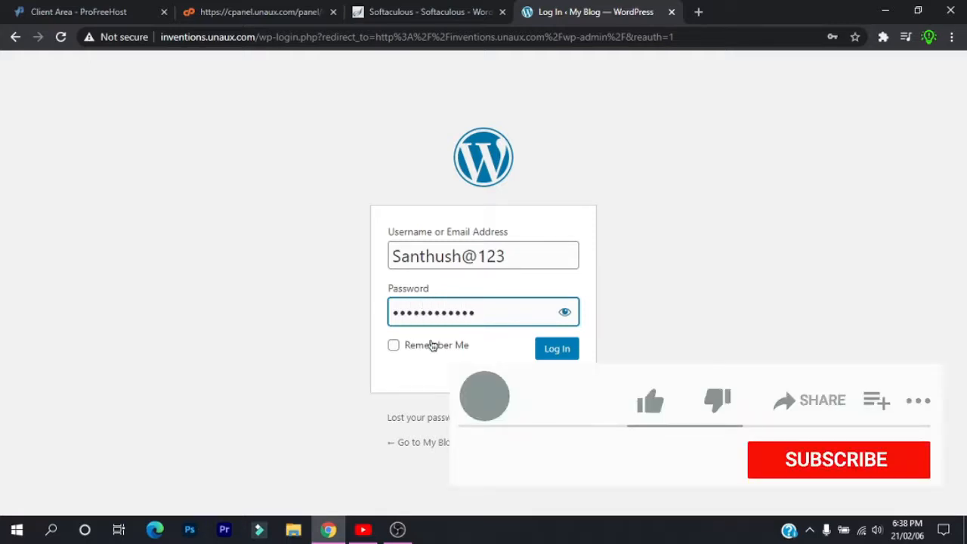
left_click(553, 349)
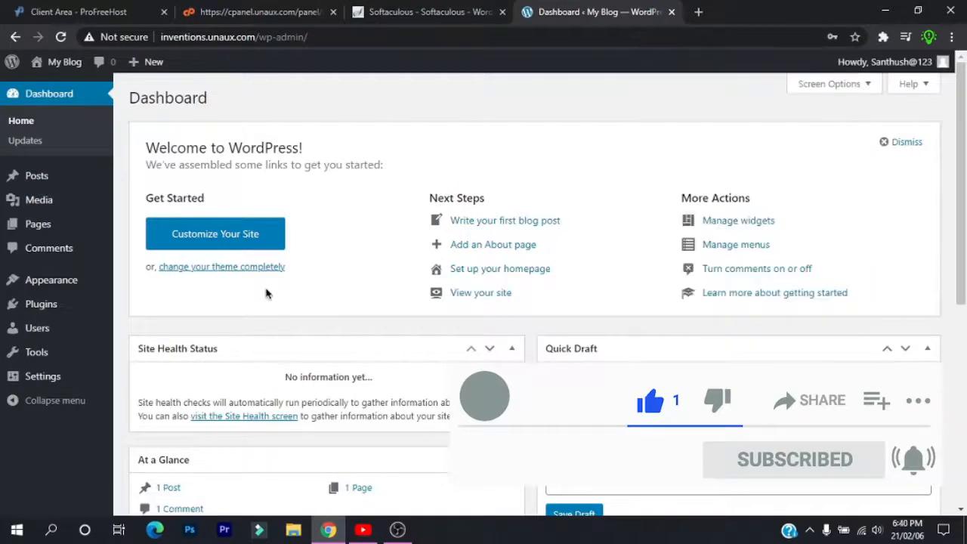
Step: Go to Appearance > Themes, showing three installed themes with Twenty Twenty-One active
scroll(346, 272, "down", 2)
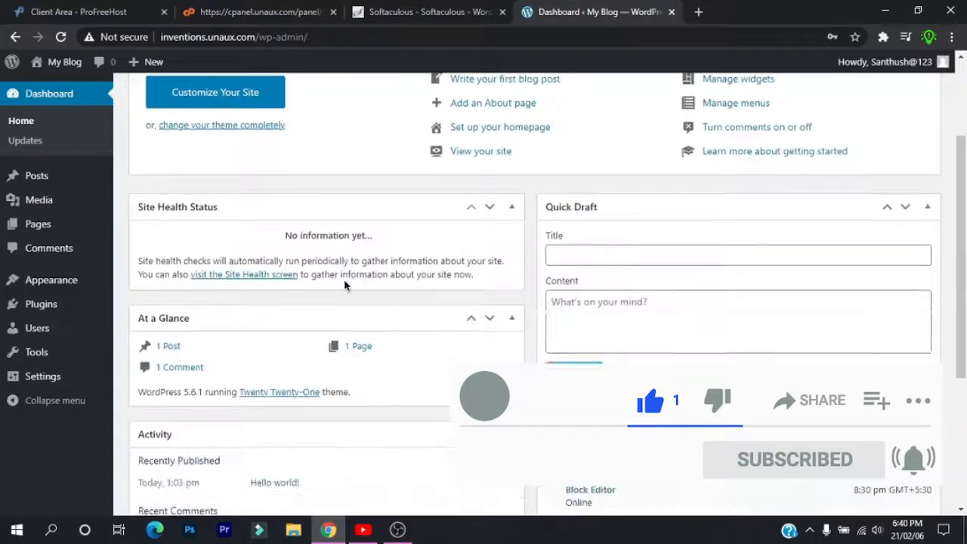
scroll(479, 330, "down", 3)
scroll(479, 328, "up", 5)
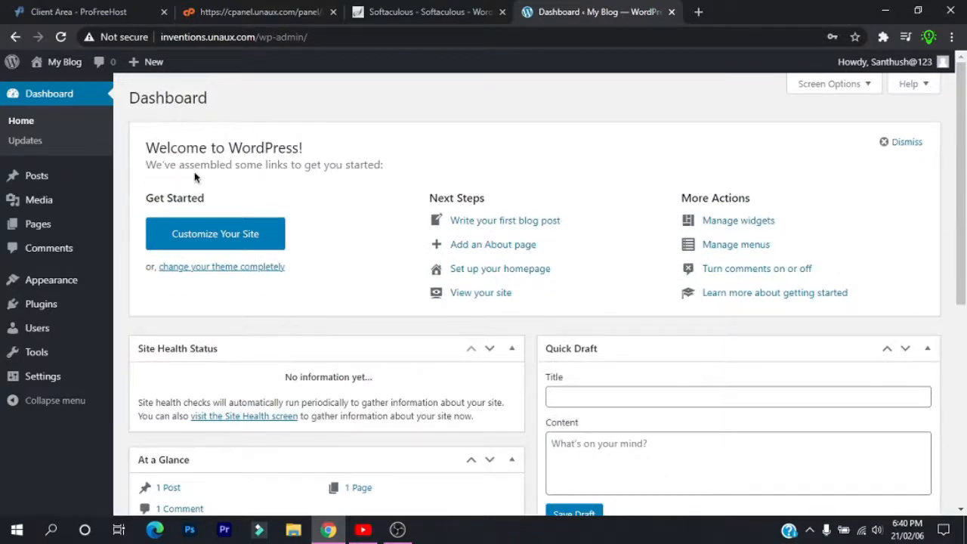
mouse_move(91, 283)
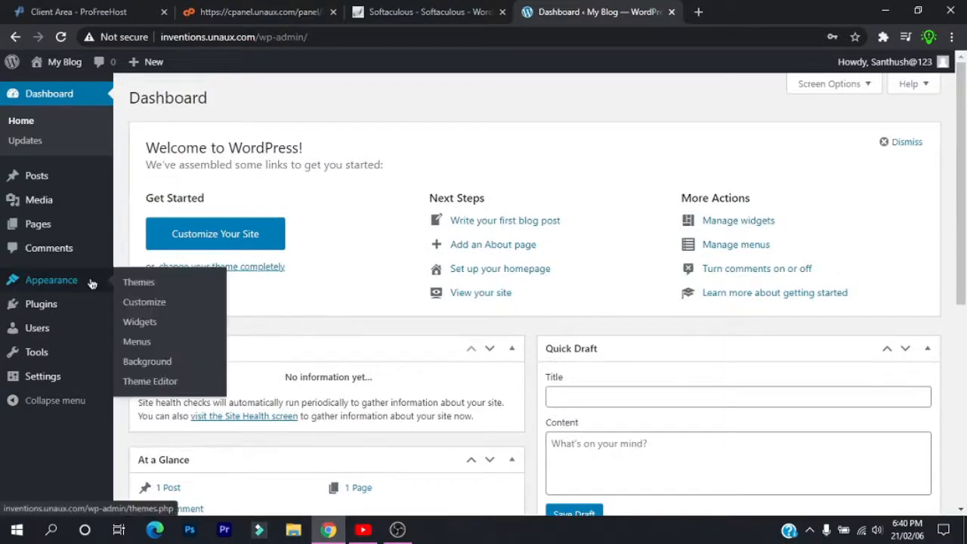
left_click(129, 288)
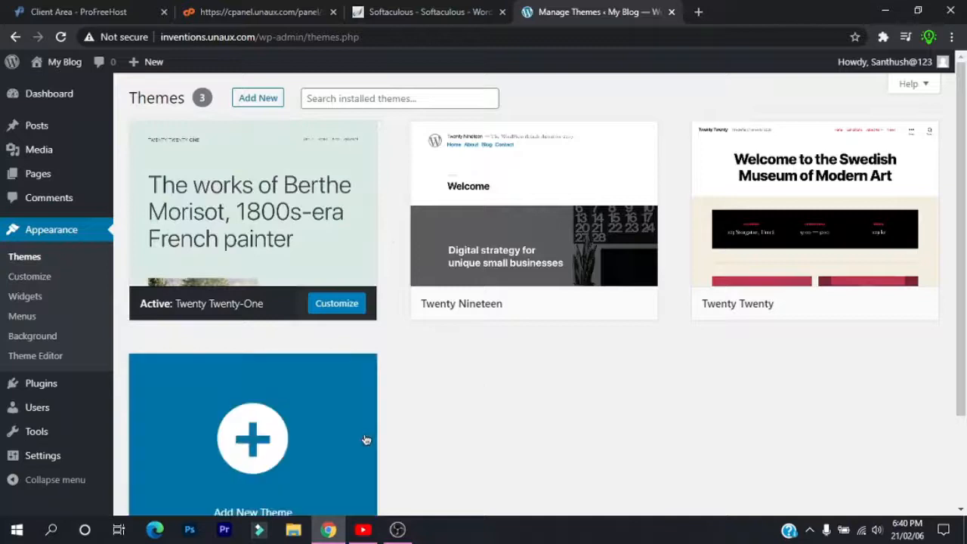
scroll(368, 439, "down", 2)
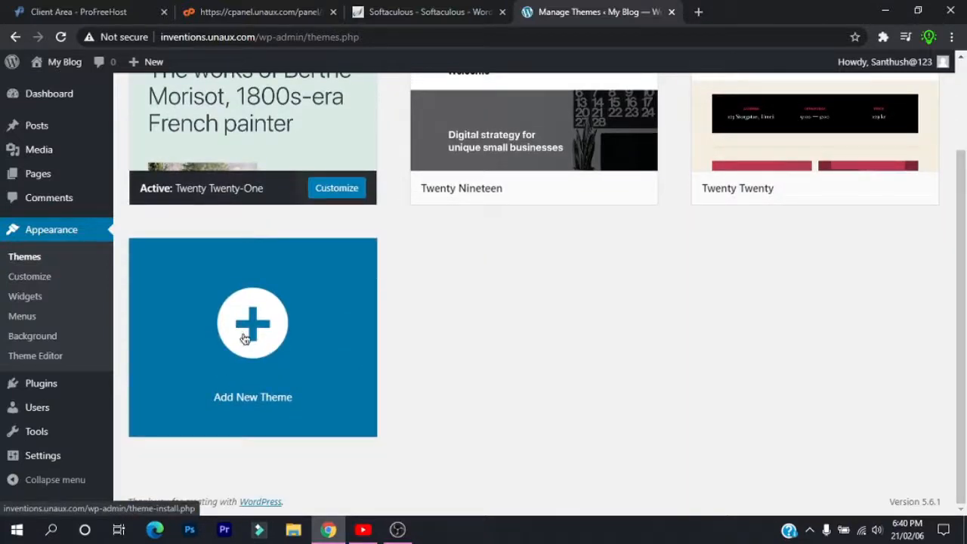
Step: Search the theme directory for 'astra', then install and activate the Astra theme
left_click(244, 338)
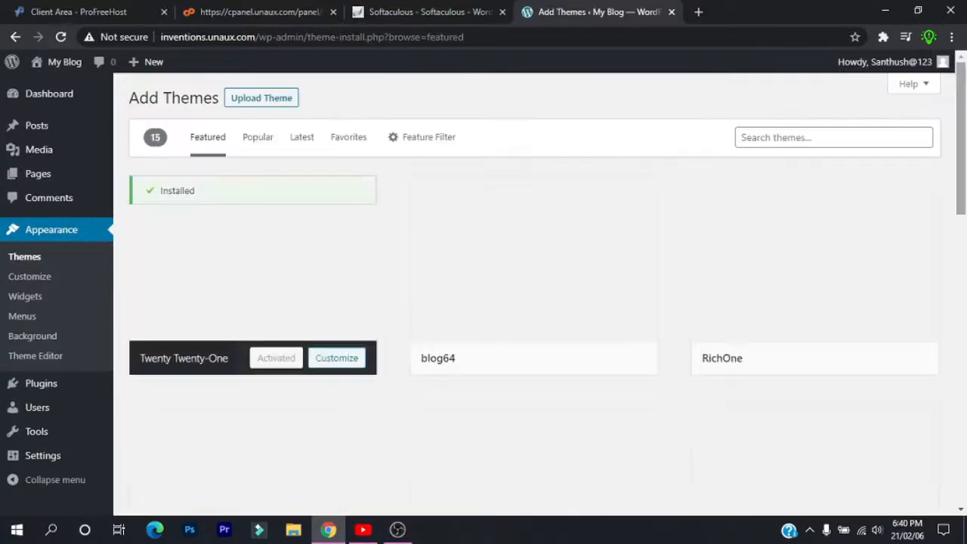
left_click(759, 143)
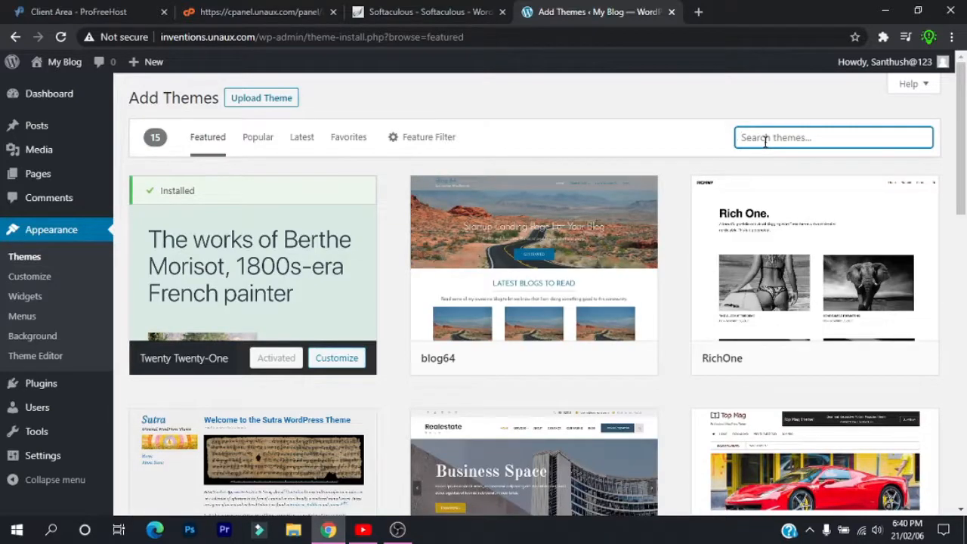
type("astra")
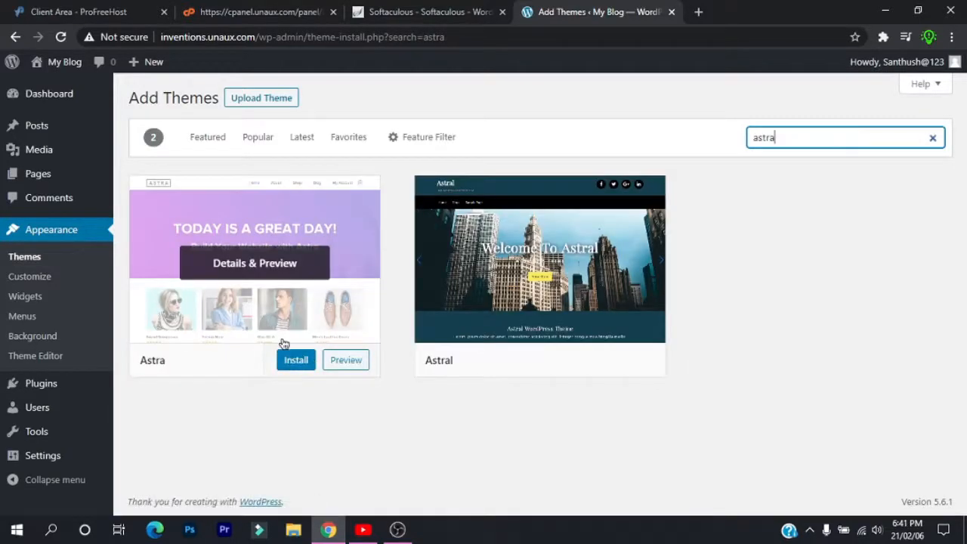
left_click(298, 361)
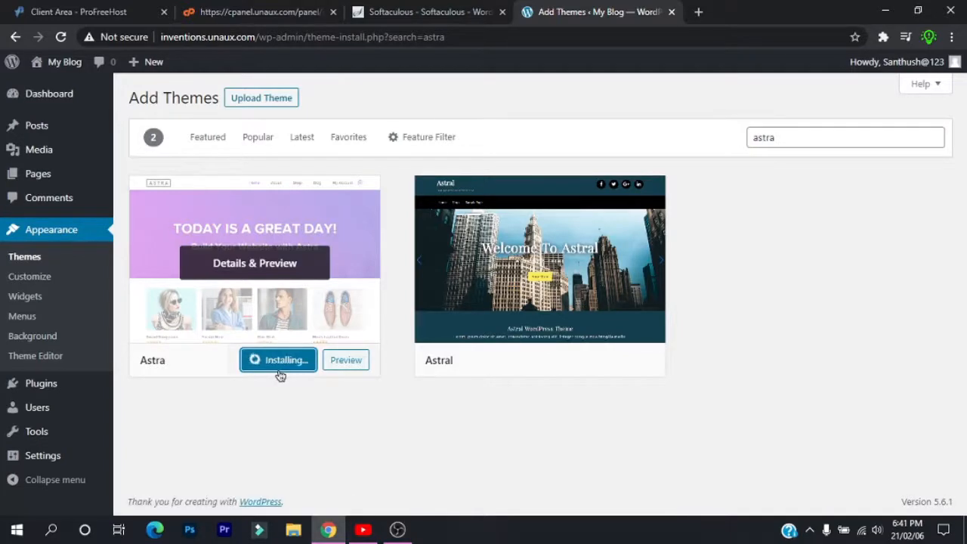
left_click(273, 367)
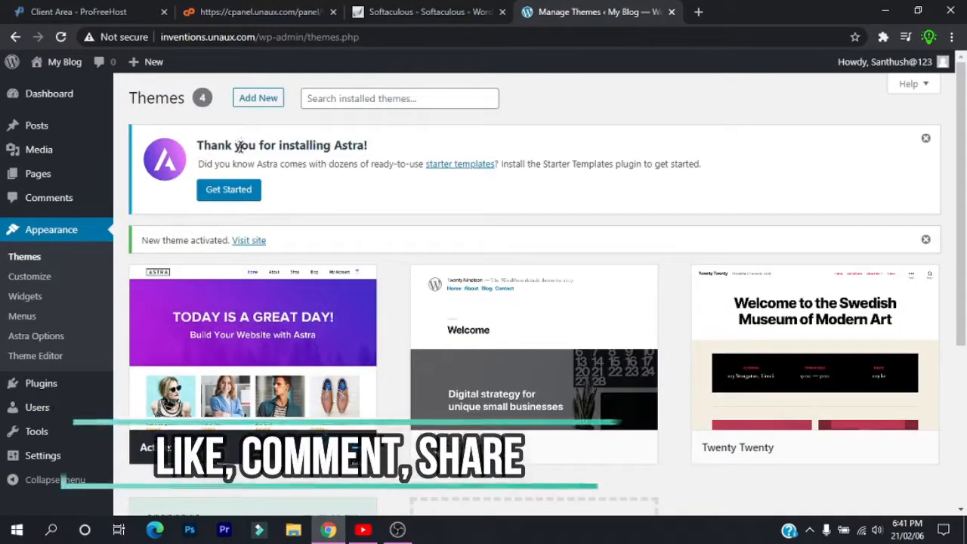
Step: Install Astra's Starter Templates plugin from the welcome notice
left_click_drag(239, 146, 360, 147)
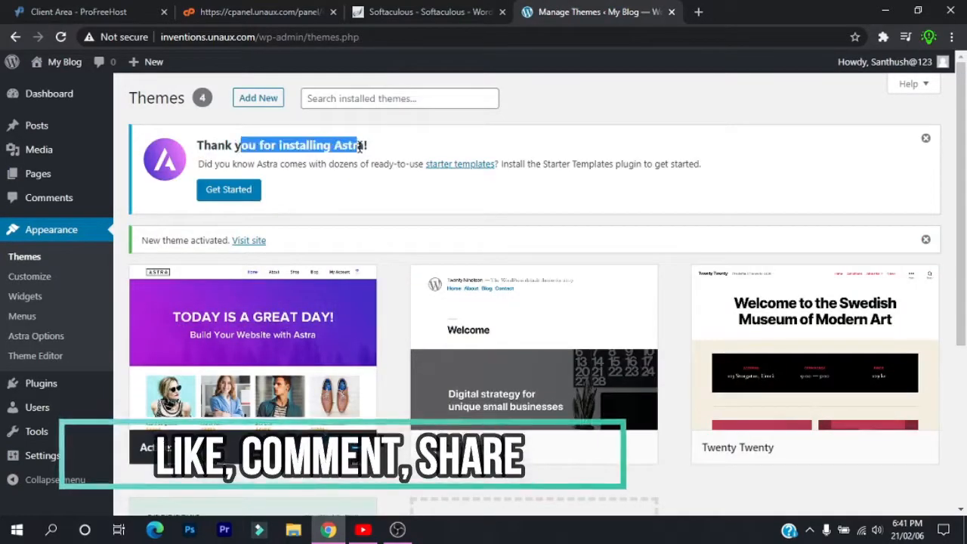
left_click(372, 189)
left_click(235, 190)
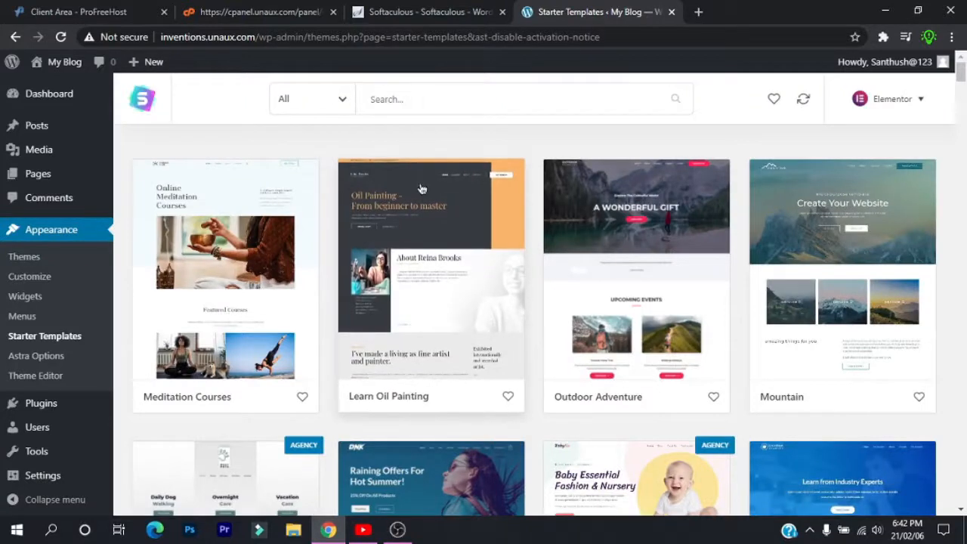
Step: Import the LearnDash Academy Elementor template as a complete site
scroll(504, 232, "down", 15)
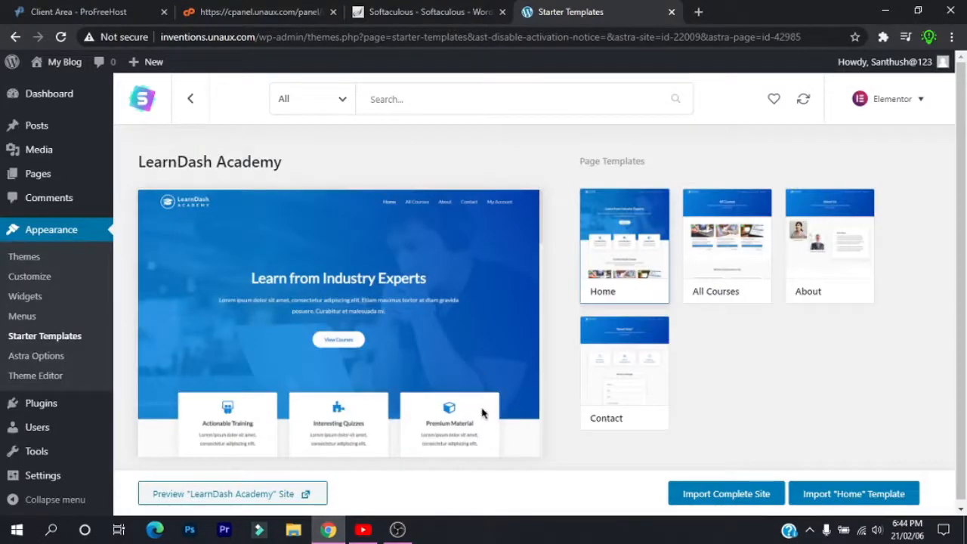
left_click(700, 503)
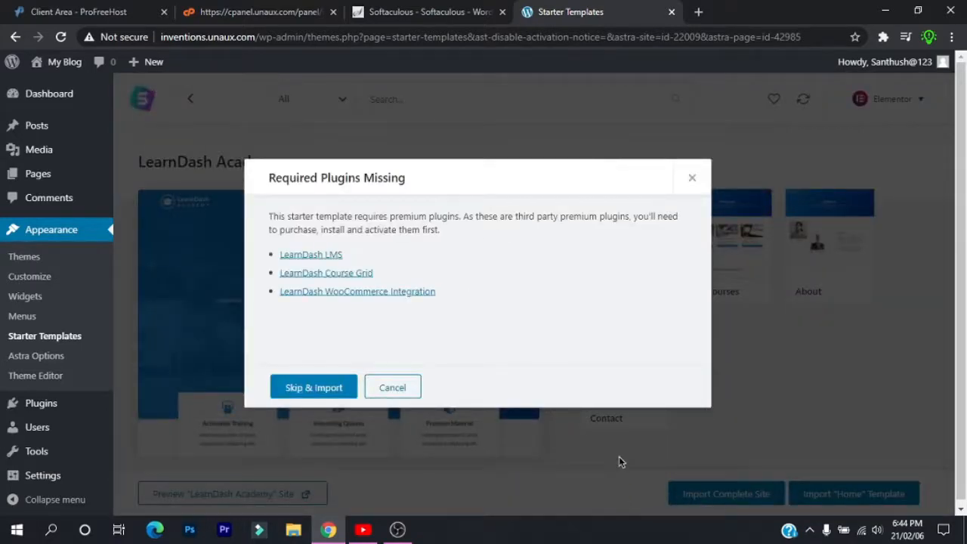
Step: Skip the missing premium LearnDash plugins, run the full import, and view the live site
left_click(318, 390)
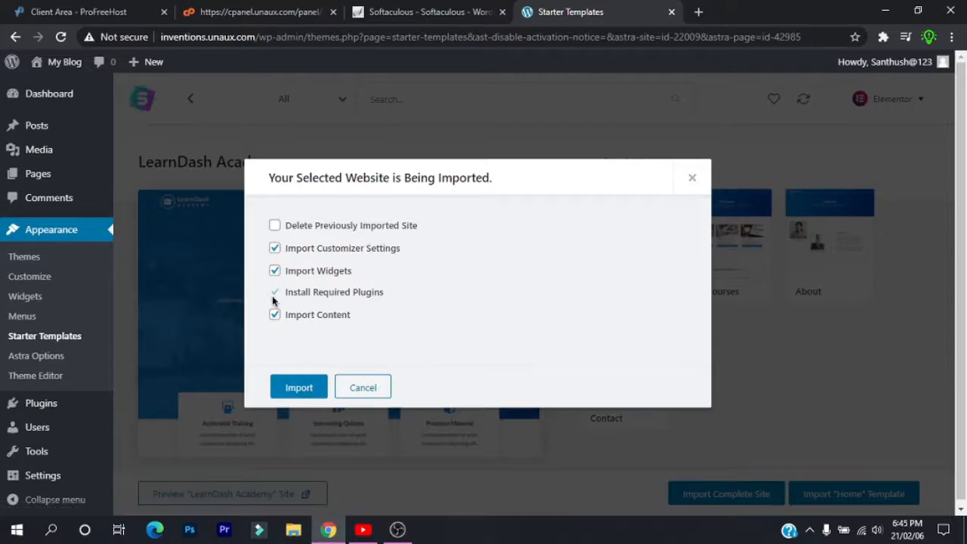
left_click(275, 226)
left_click(308, 390)
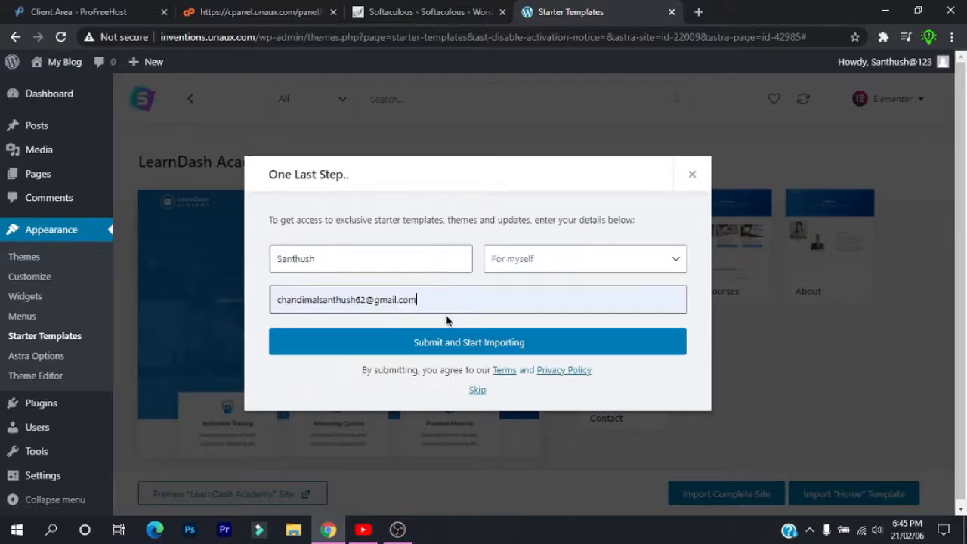
left_click(434, 353)
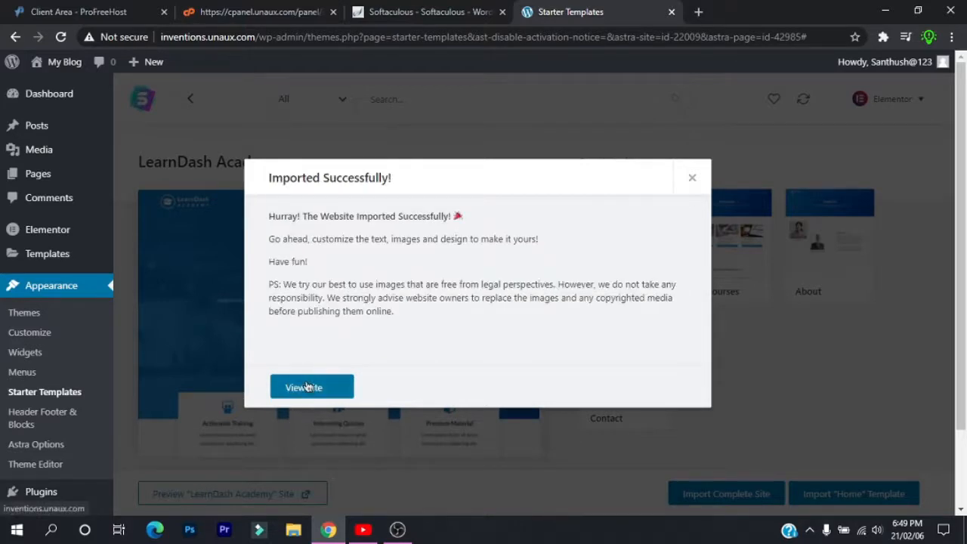
left_click(306, 387)
Step: Browse the live site's Home, About Us and Need Help? contact pages, then return to Home
scroll(501, 325, "down", 10)
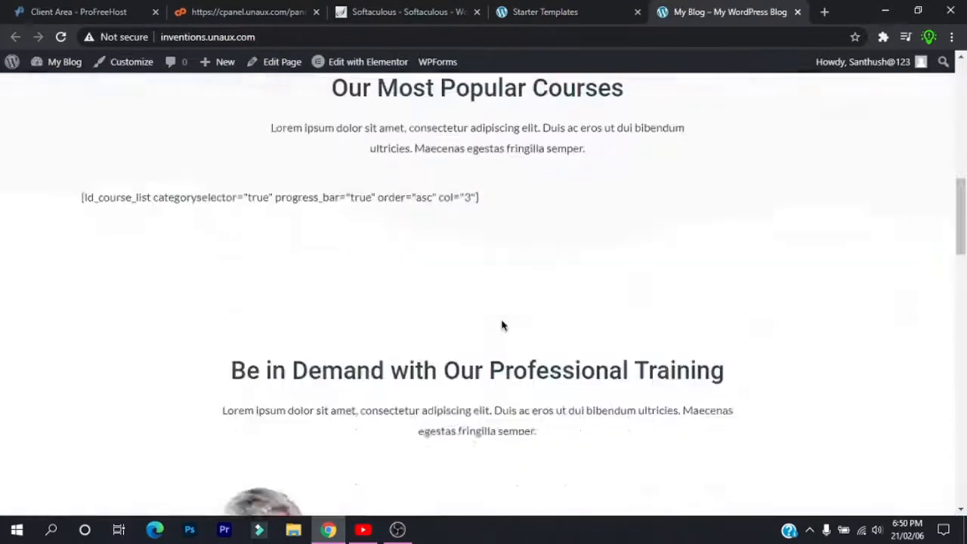
scroll(503, 327, "up", 10)
left_click(605, 98)
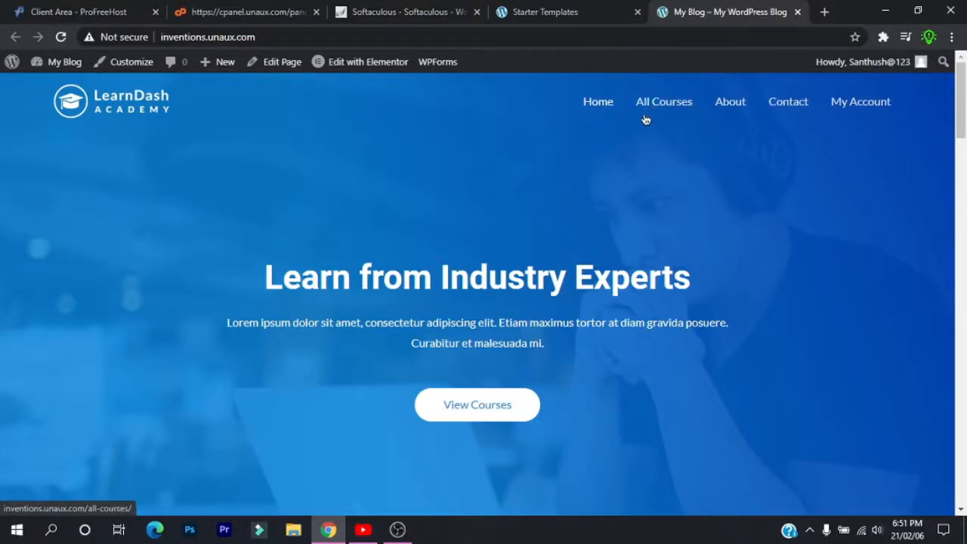
scroll(718, 136, "down", 5)
left_click(722, 101)
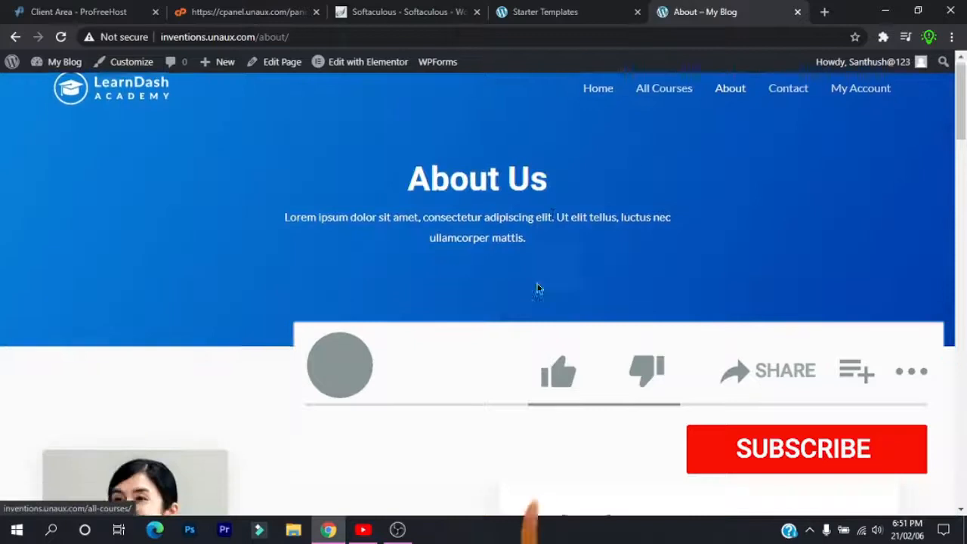
scroll(529, 286, "down", 2)
scroll(520, 284, "up", 2)
left_click(777, 101)
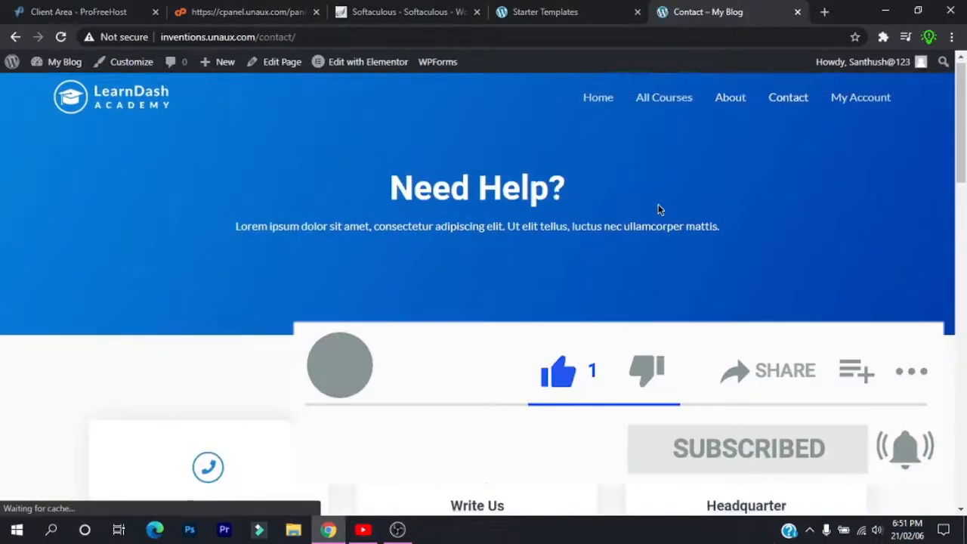
scroll(650, 227, "down", 3)
scroll(646, 257, "up", 5)
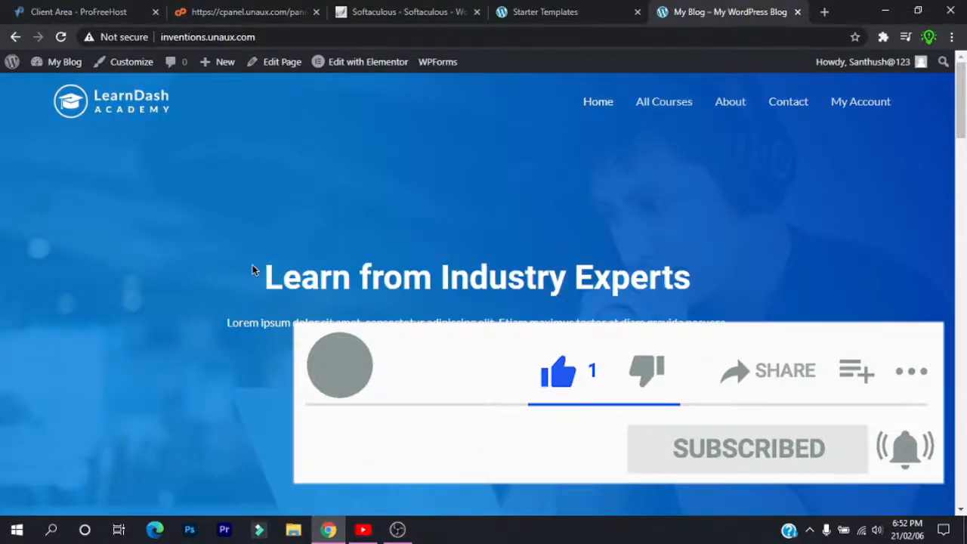
scroll(343, 325, "down", 8)
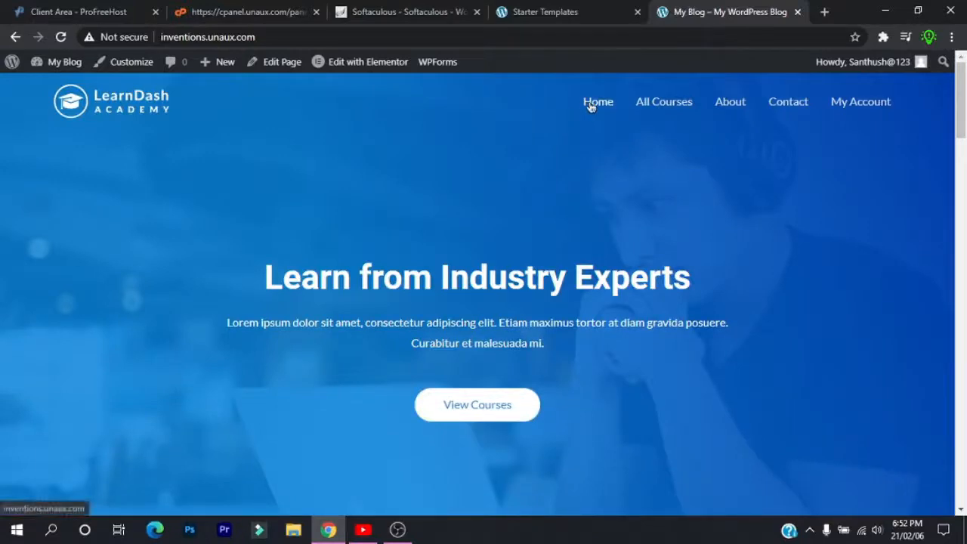
left_click(597, 102)
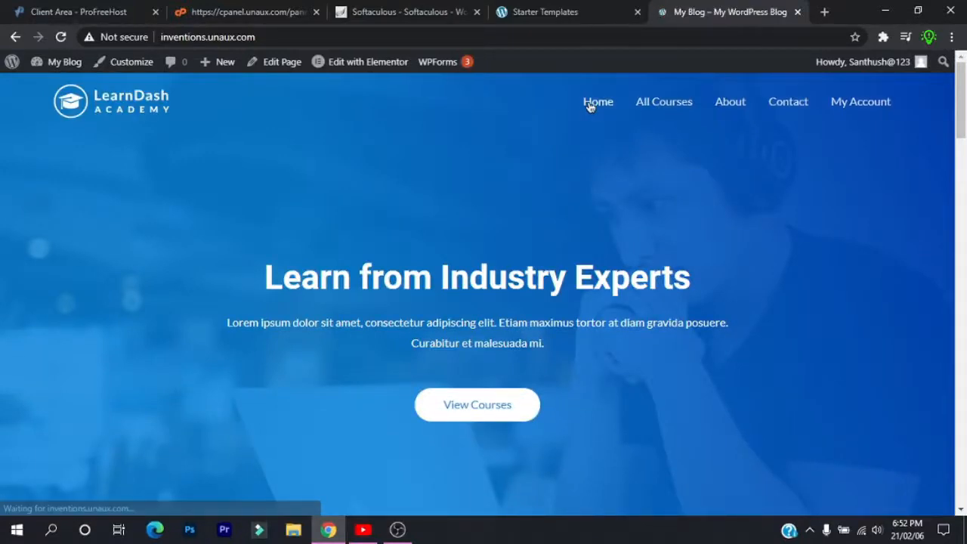
Step: Open the home page in Elementor and delete the 'Learn from Industry Experts' hero title
left_click(280, 70)
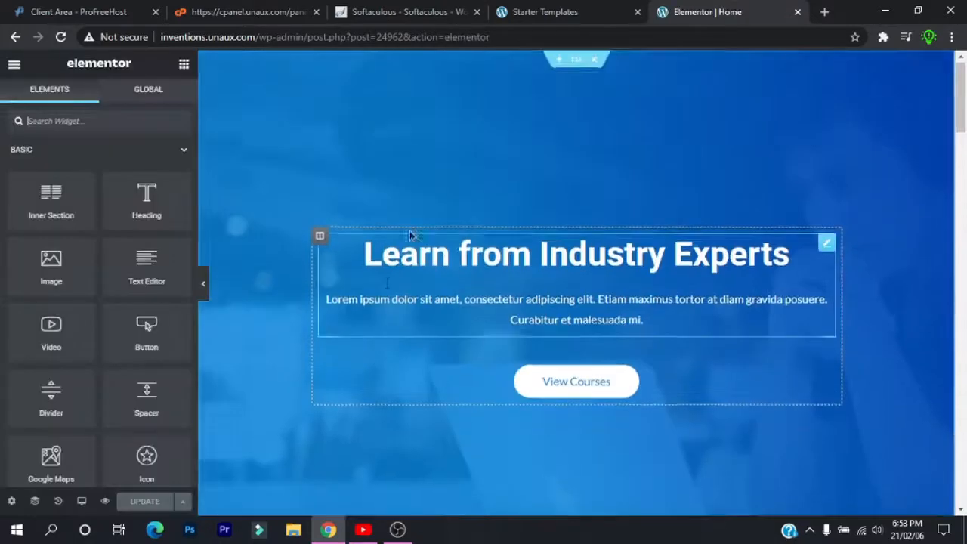
left_click(771, 260)
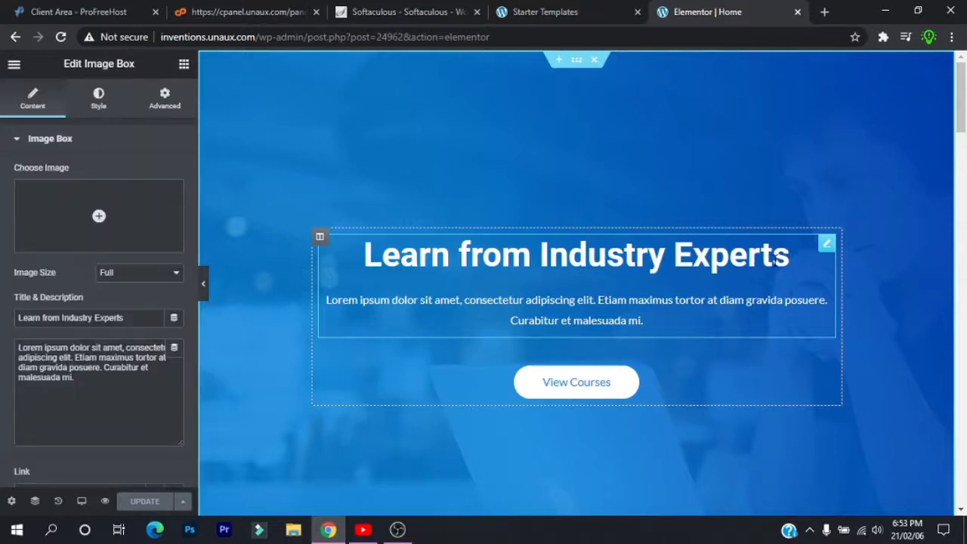
left_click_drag(788, 259, 368, 276)
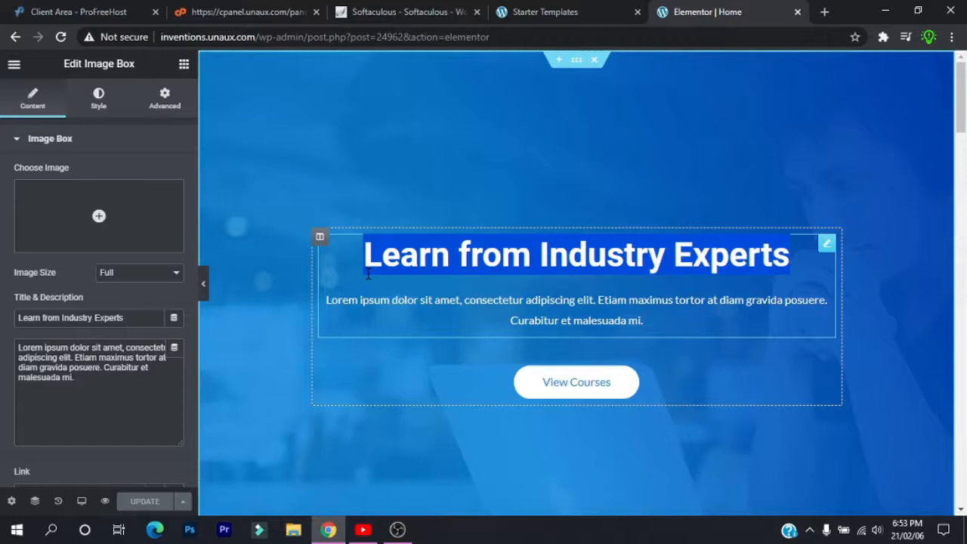
key("BackSpace")
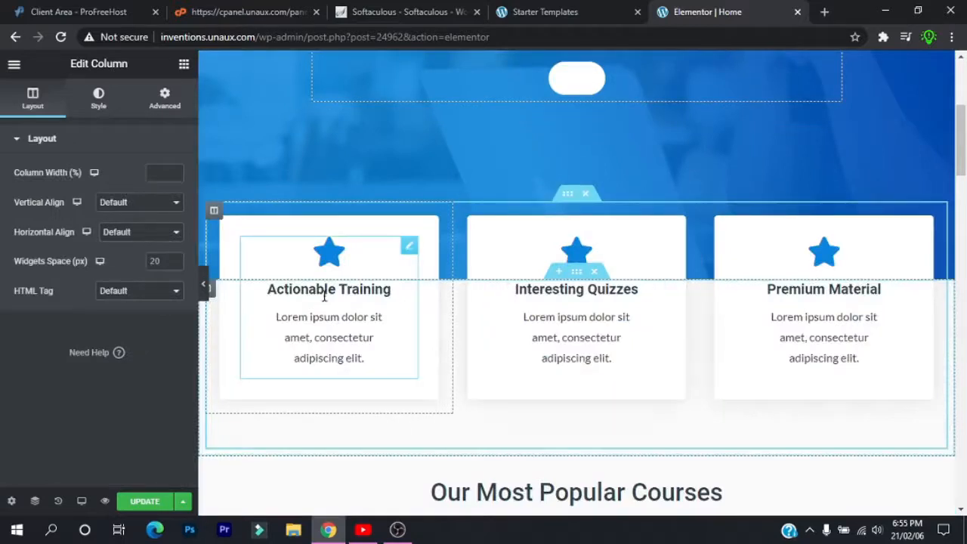
Step: Abandon uploading a custom SVG icon for Actionable Training and edit its description inline instead
left_click(409, 246)
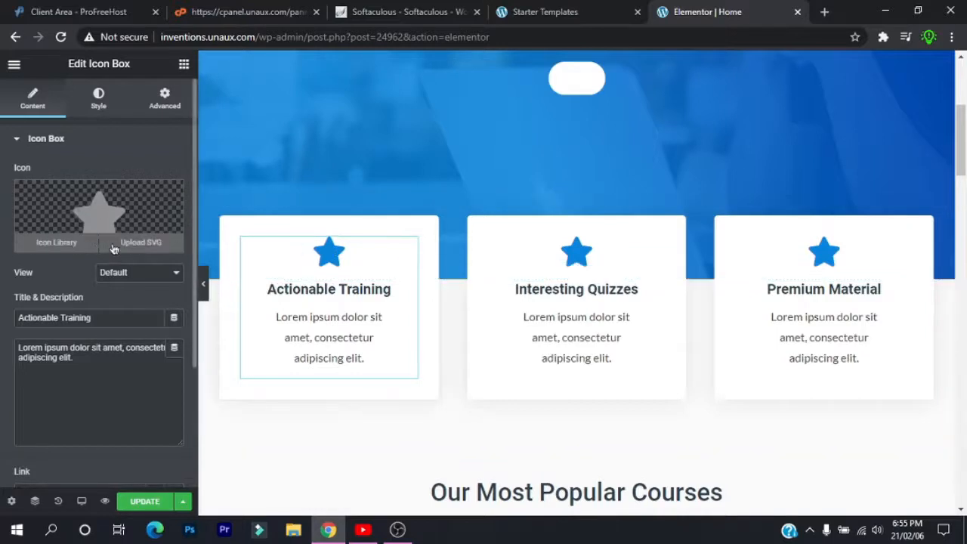
left_click(126, 248)
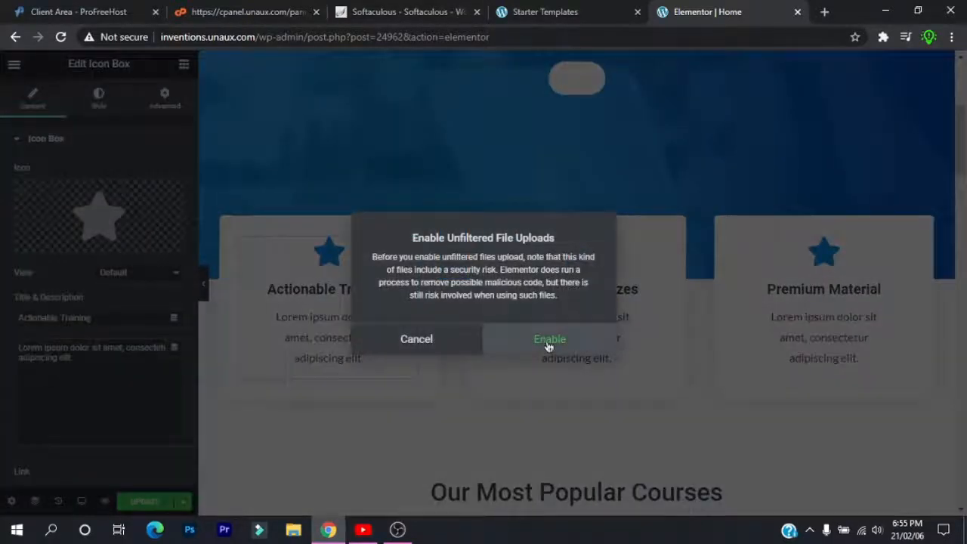
left_click(547, 340)
left_click(500, 299)
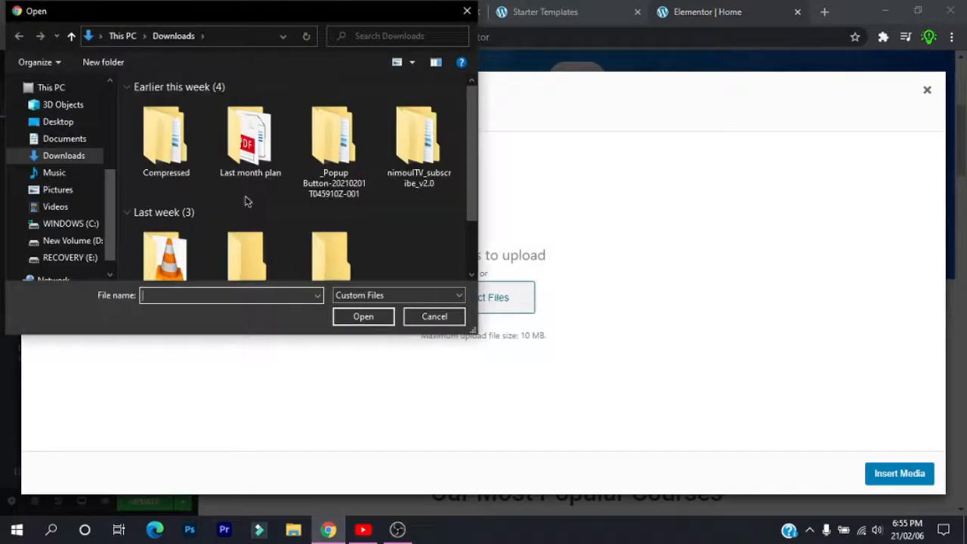
left_click(467, 11)
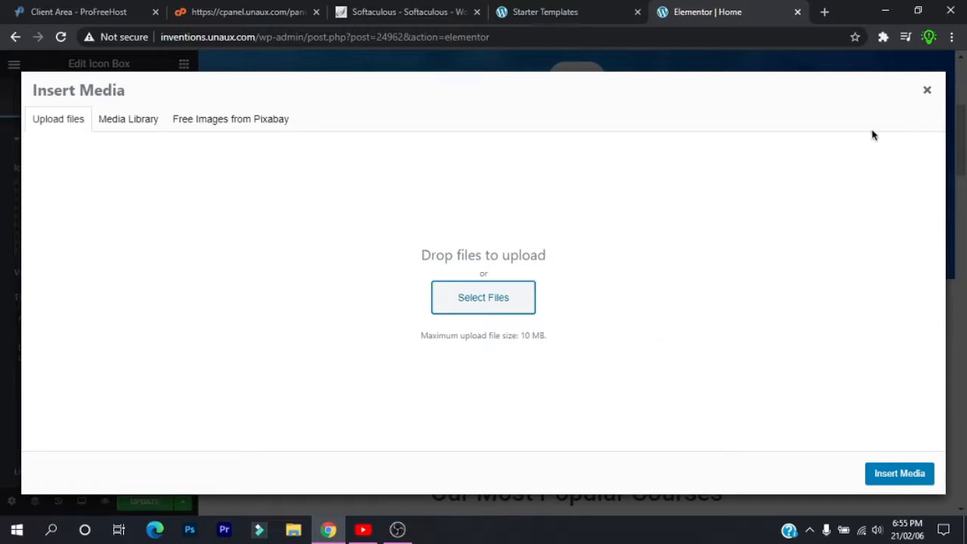
left_click(928, 91)
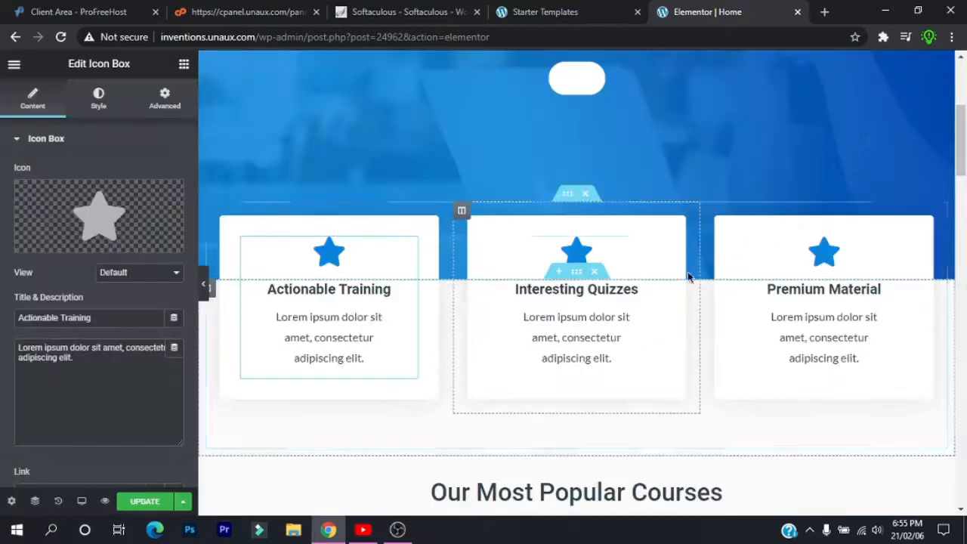
left_click(338, 314)
Step: Delete the founder portrait from its image widget and open Insert Media for a replacement
left_click(266, 289)
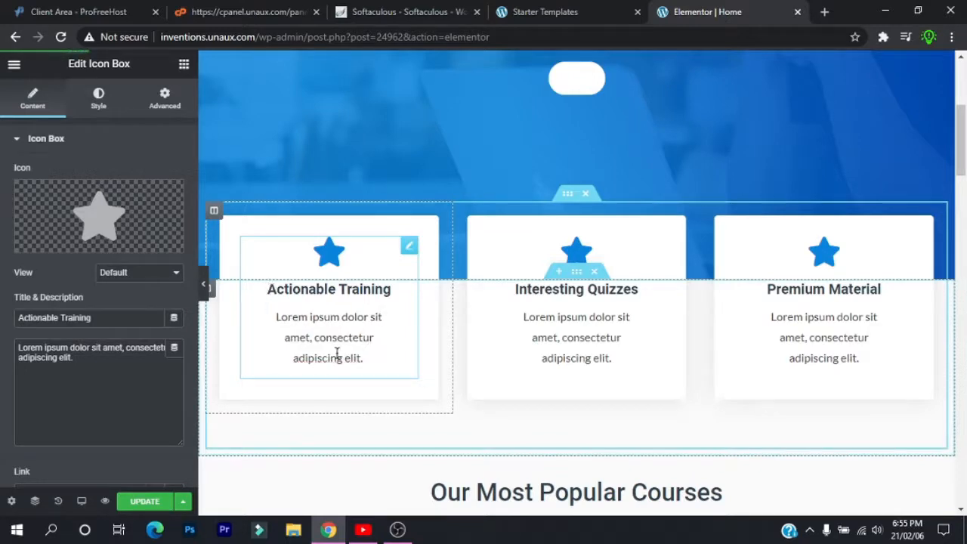
scroll(355, 355, "down", 9)
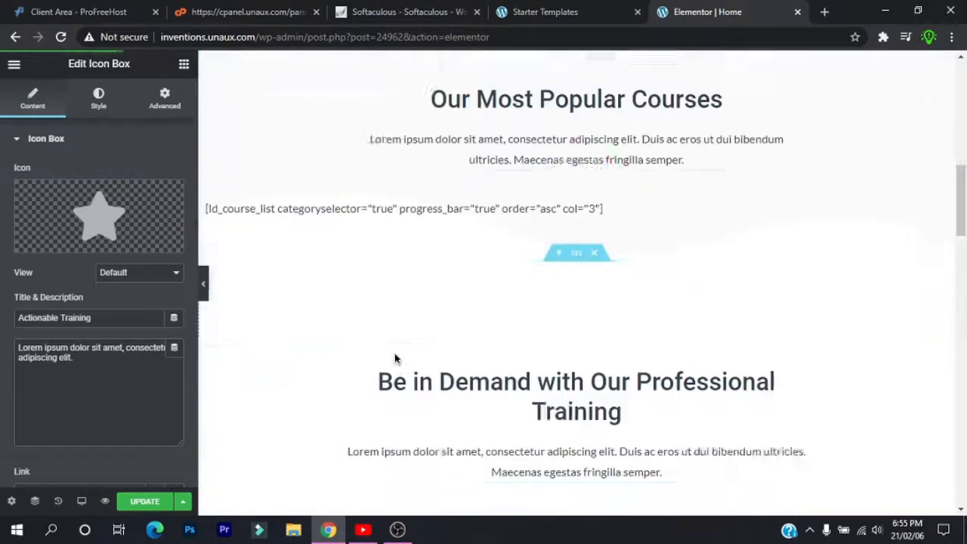
scroll(411, 309, "down", 3)
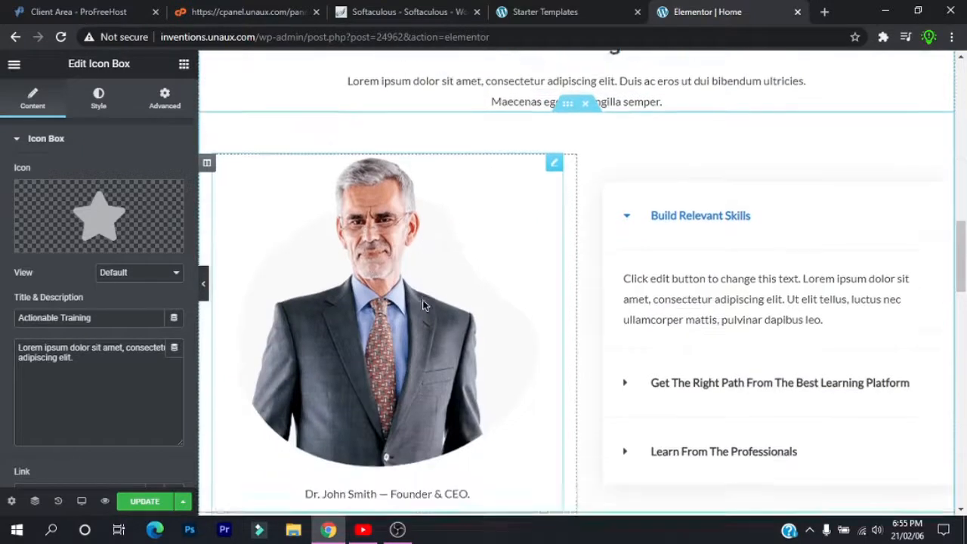
scroll(385, 261, "up", 2)
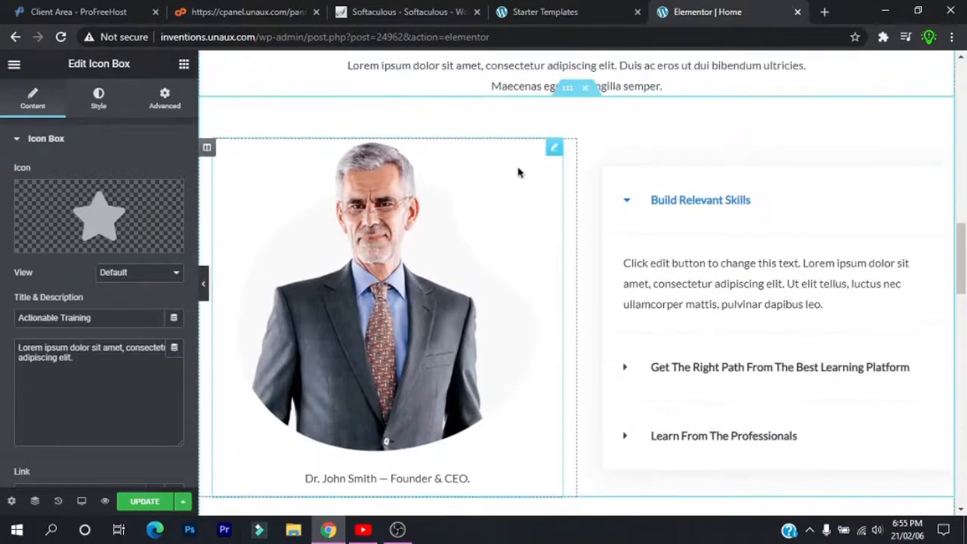
left_click(552, 154)
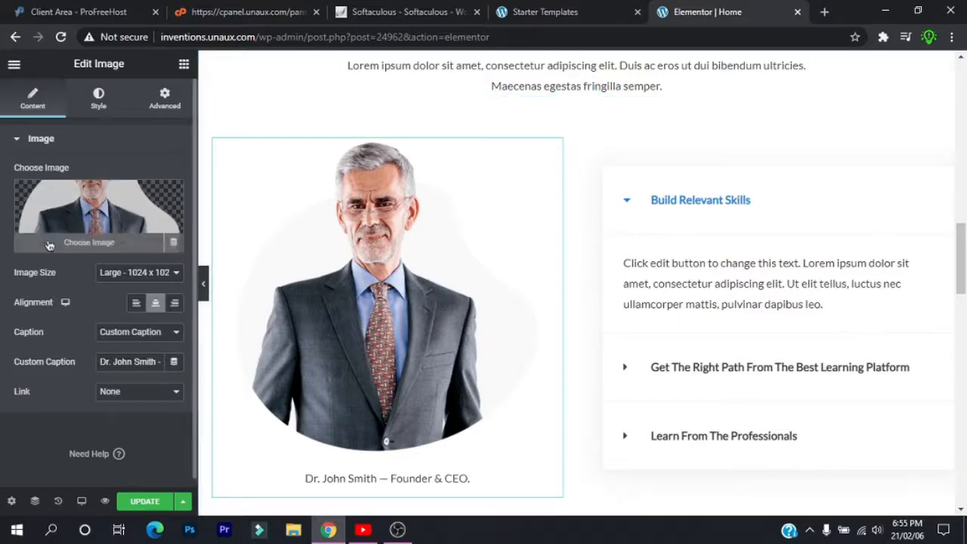
mouse_move(113, 206)
left_click(171, 198)
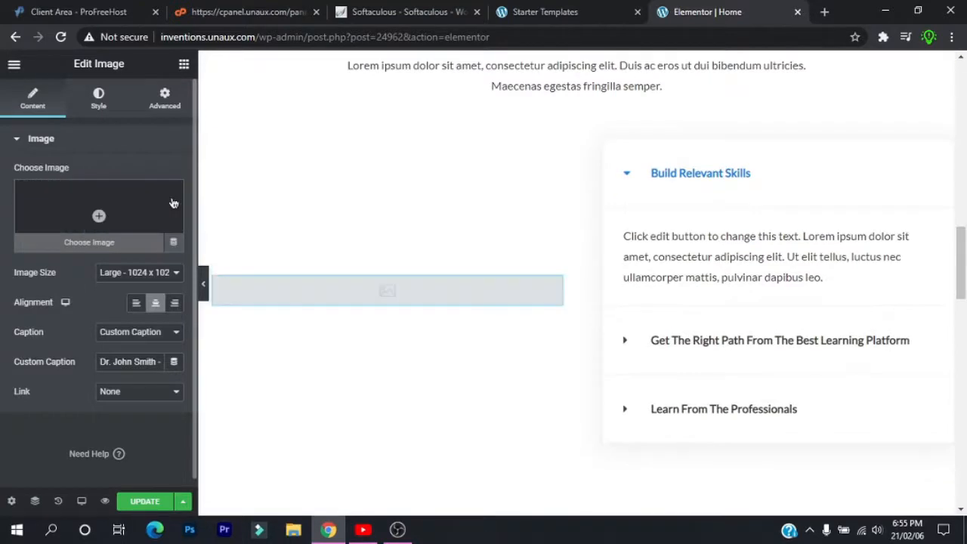
left_click(99, 217)
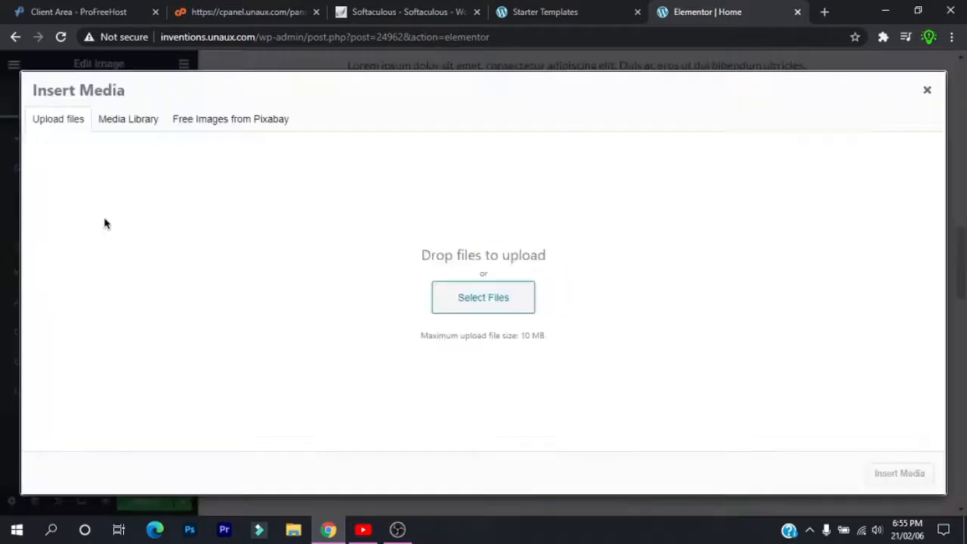
Step: Close the media picker and delete both rows of student testimonial cards
left_click(926, 89)
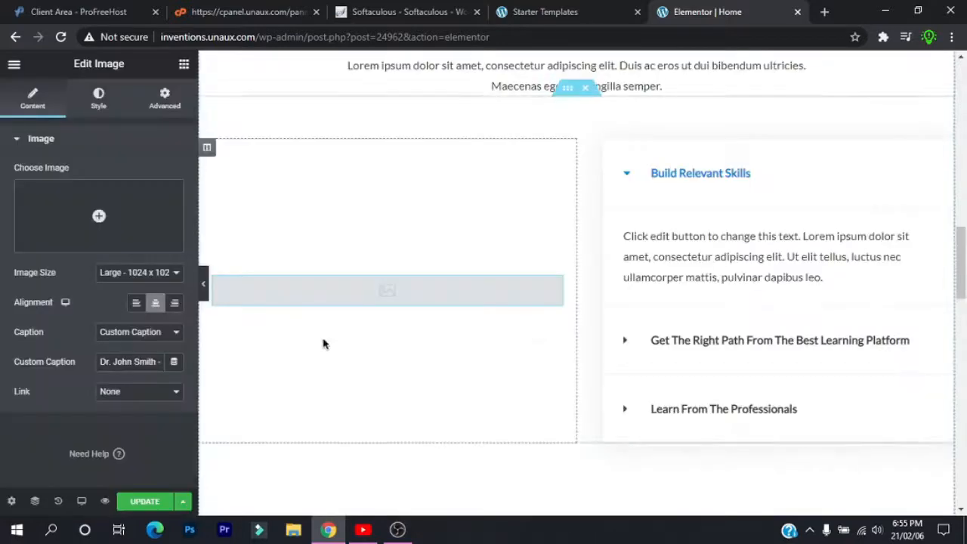
scroll(566, 134, "down", 8)
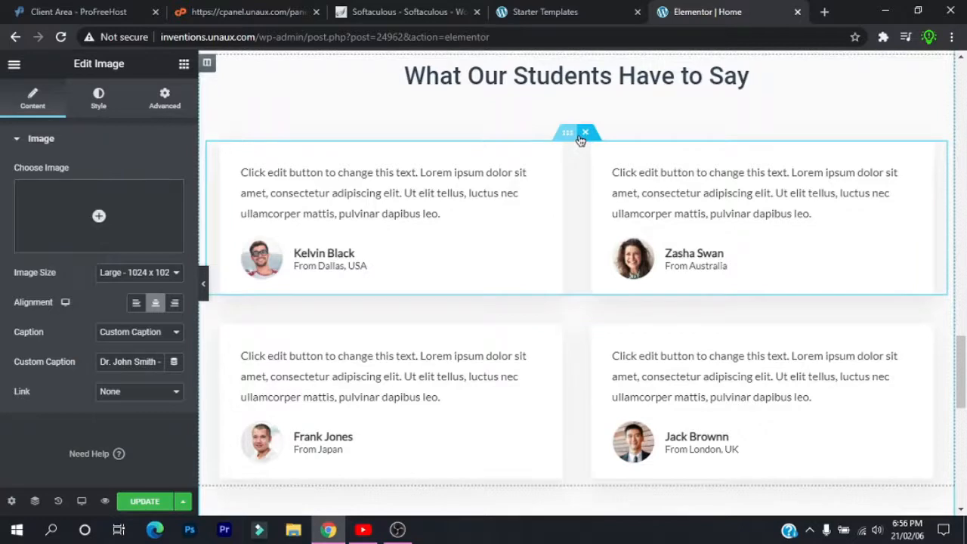
left_click(585, 134)
left_click(586, 134)
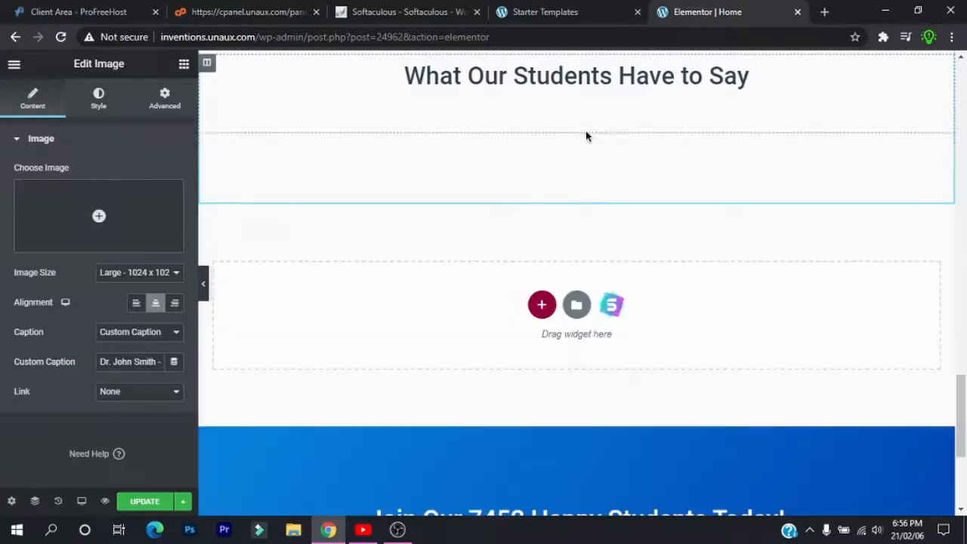
Step: Select the What Our Students Have to Say heading and scroll back toward the top
scroll(542, 244, "up", 2)
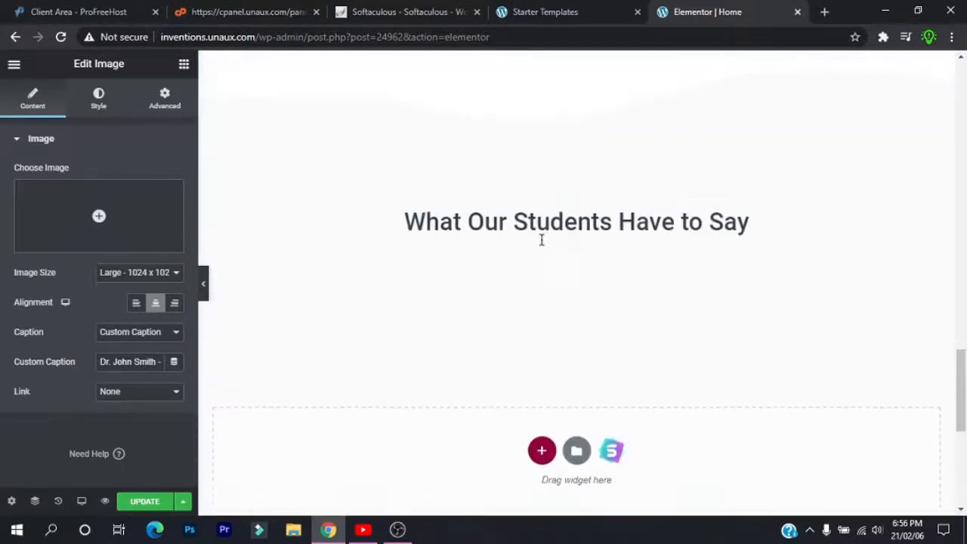
scroll(541, 245, "up", 2)
left_click(535, 365)
scroll(514, 292, "up", 15)
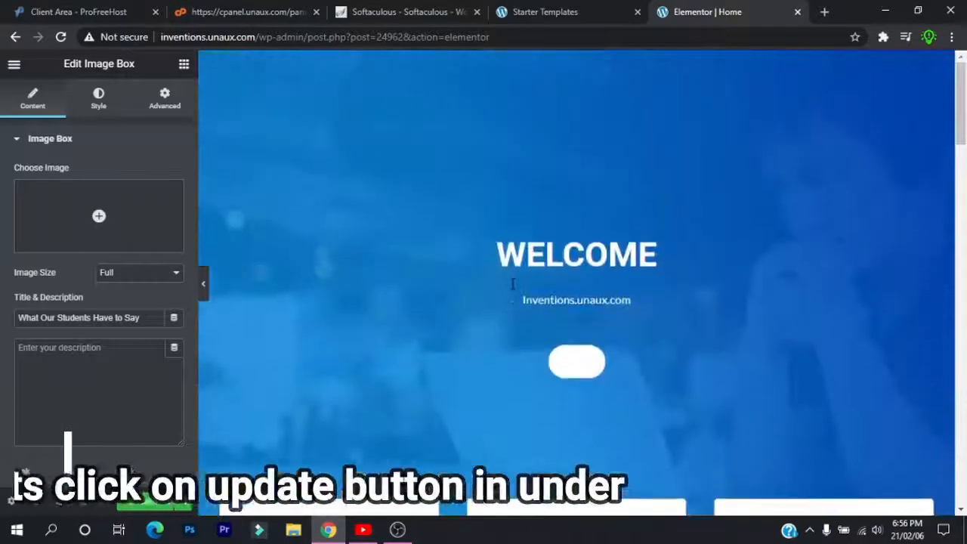
scroll(555, 315, "down", 2)
scroll(553, 313, "up", 2)
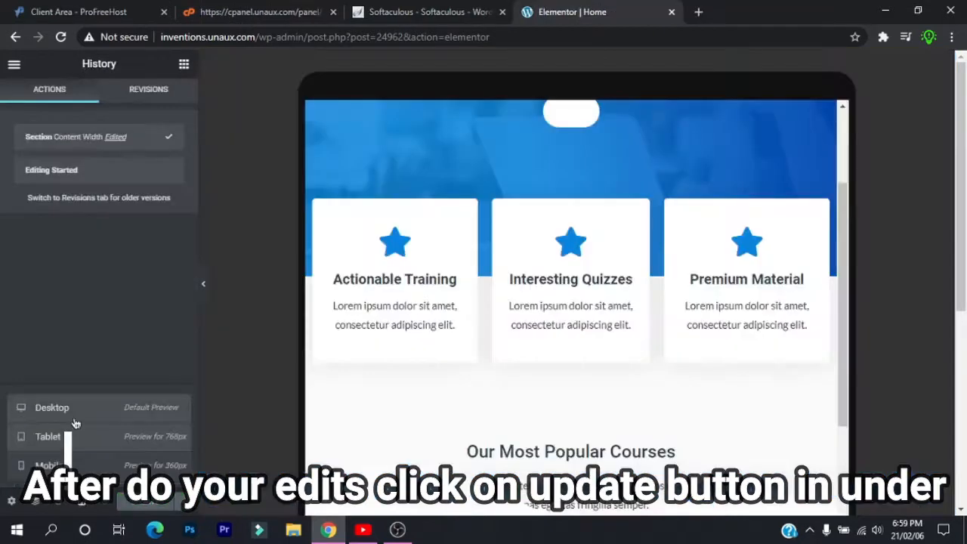
Step: Preview the homepage at desktop, then tablet, then mobile width, scrolling through each
left_click(52, 407)
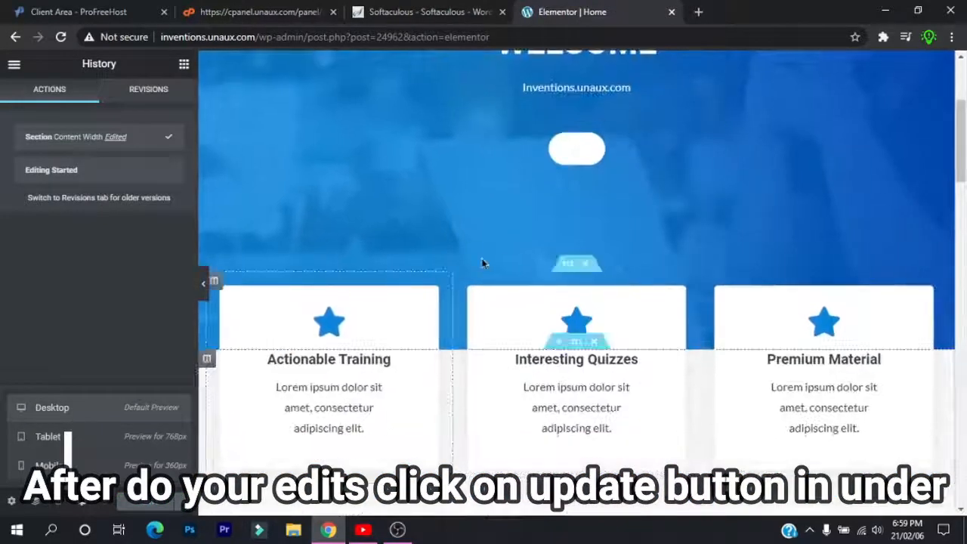
scroll(484, 262, "up", 2)
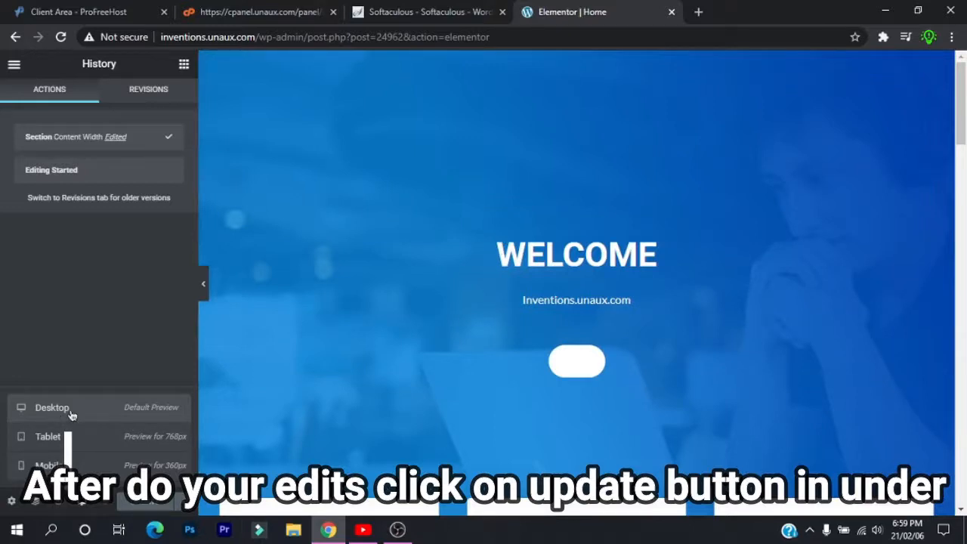
scroll(525, 338, "down", 8)
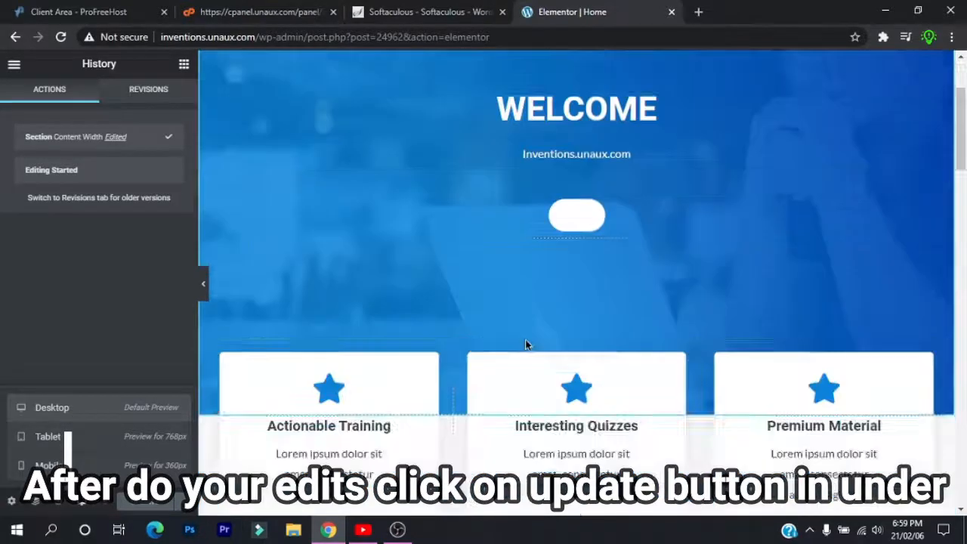
left_click(114, 437)
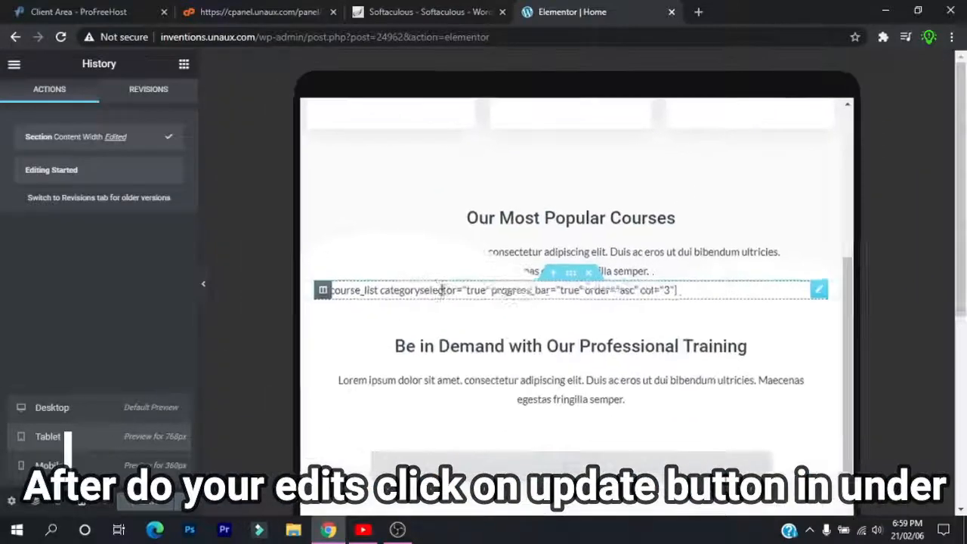
scroll(557, 259, "down", 5)
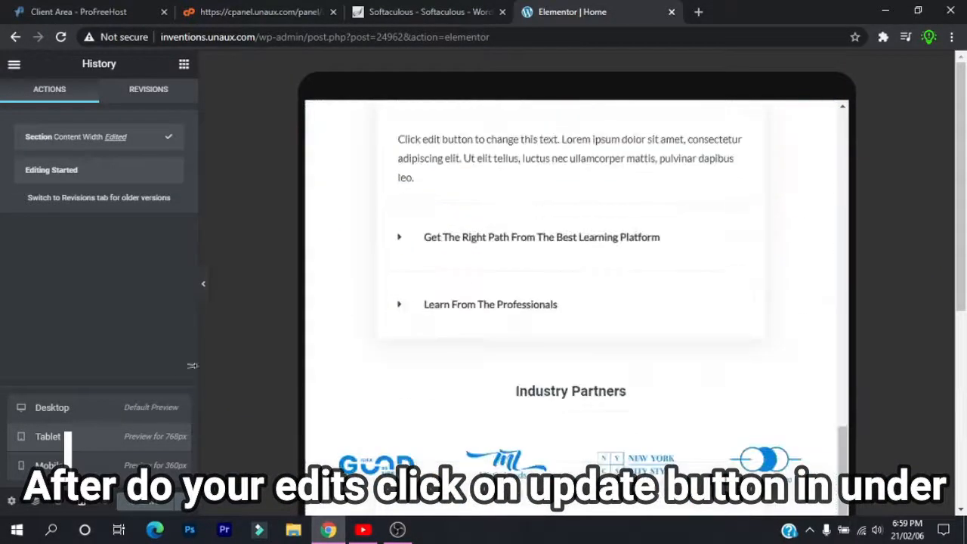
left_click(98, 466)
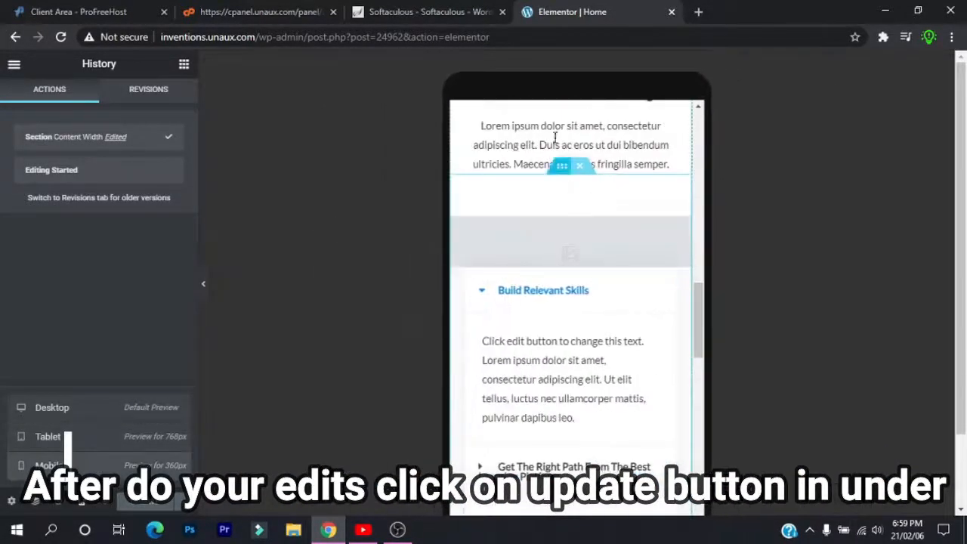
scroll(554, 241, "up", 10)
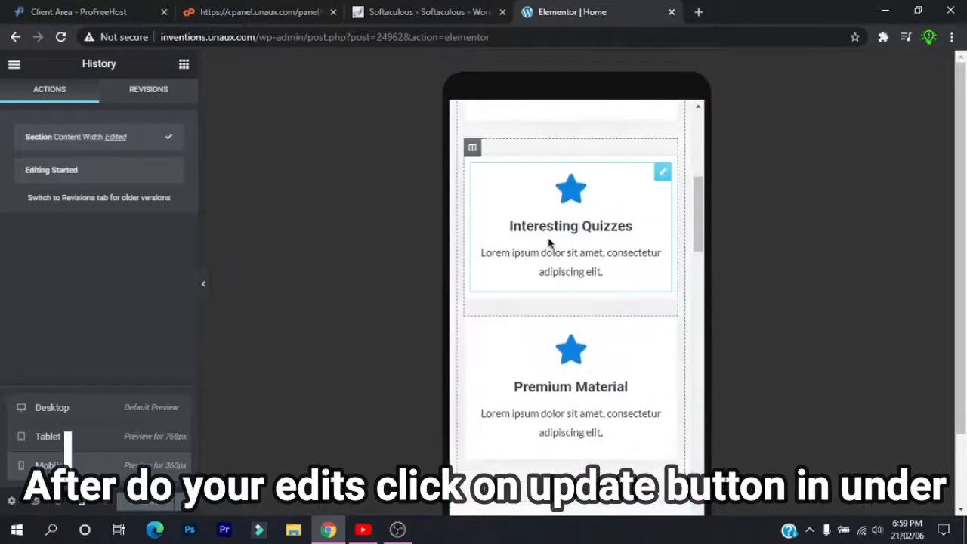
scroll(548, 244, "down", 3)
scroll(549, 243, "down", 10)
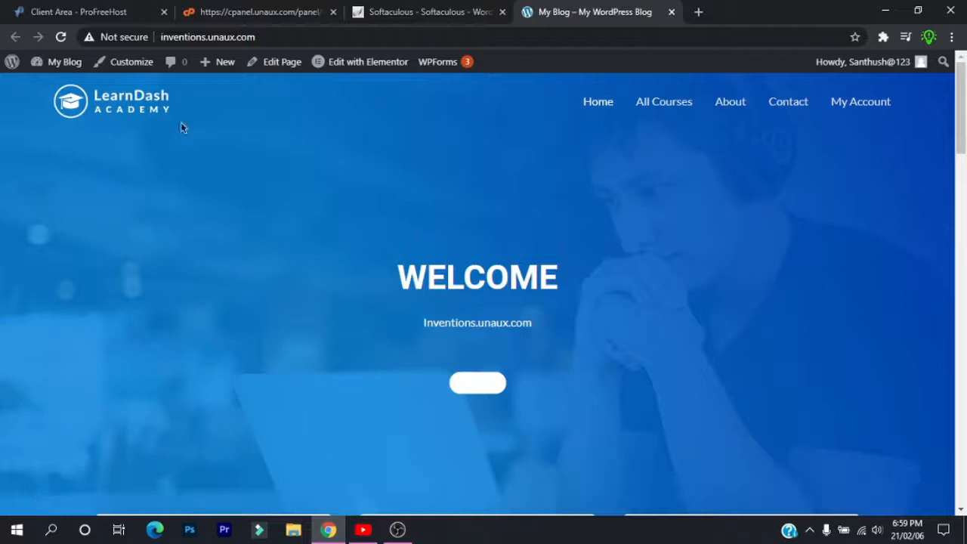
Step: Create a new blog post from the admin bar's + New menu
scroll(483, 227, "down", 3)
scroll(483, 227, "up", 3)
mouse_move(219, 69)
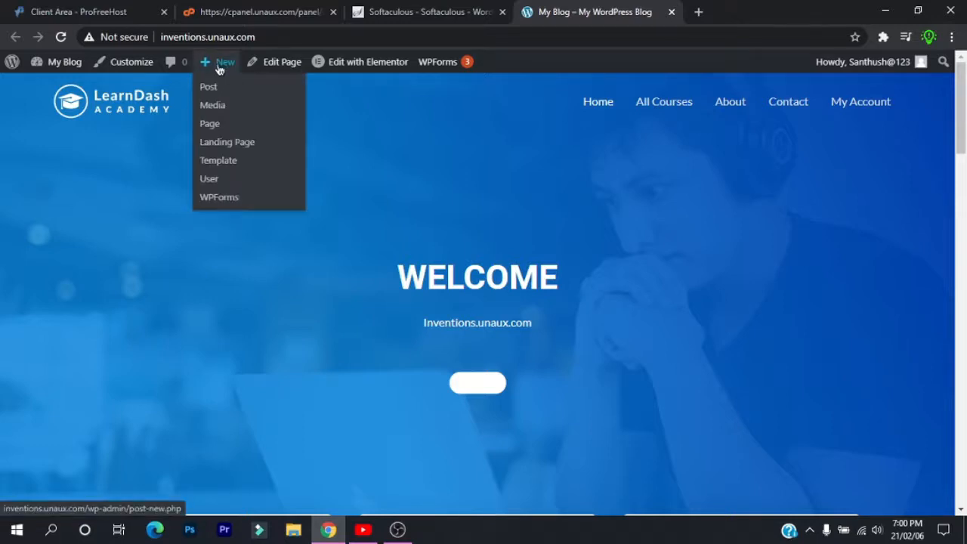
left_click(208, 87)
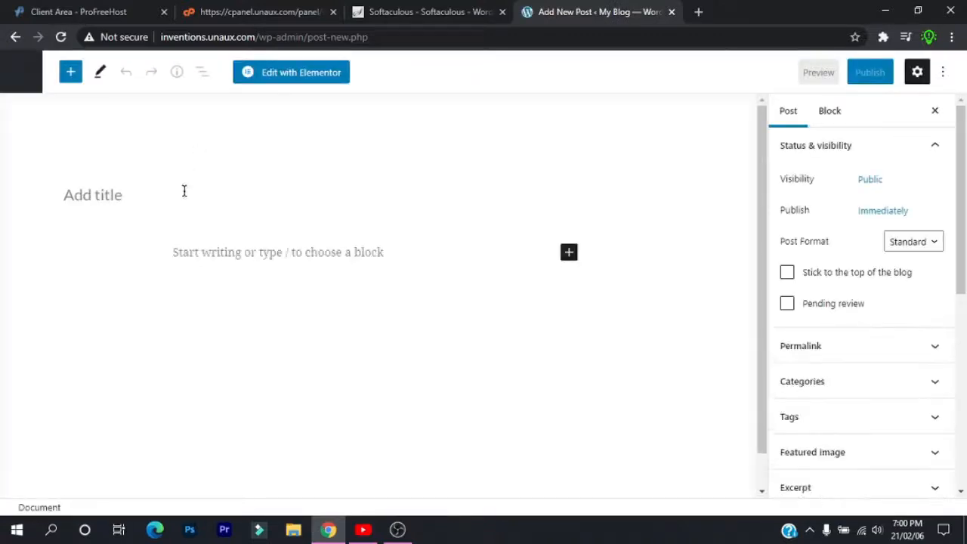
left_click(328, 237)
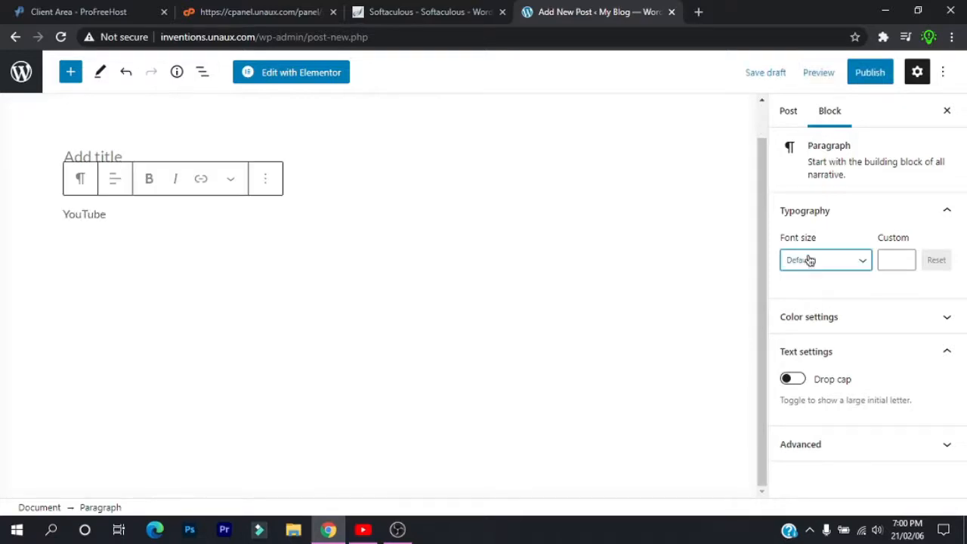
left_click(810, 261)
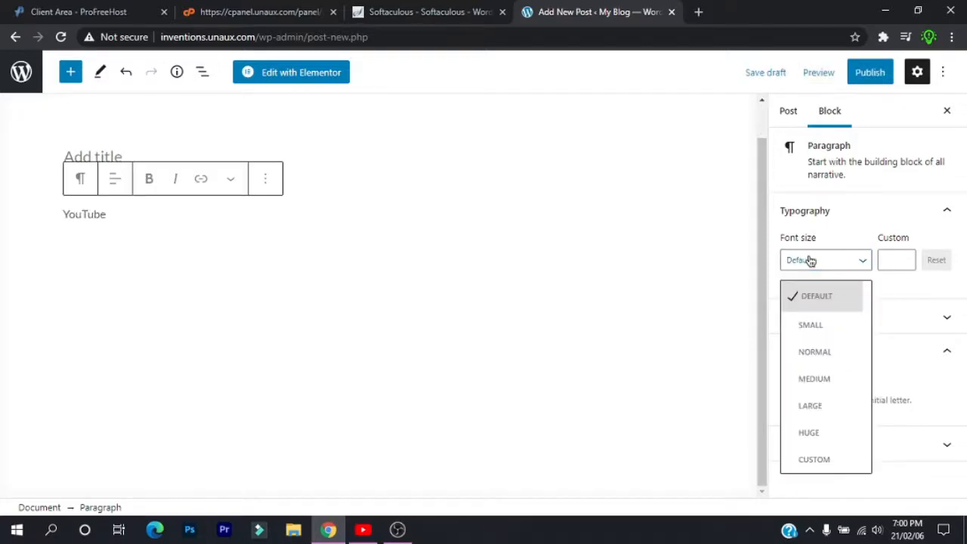
left_click(799, 326)
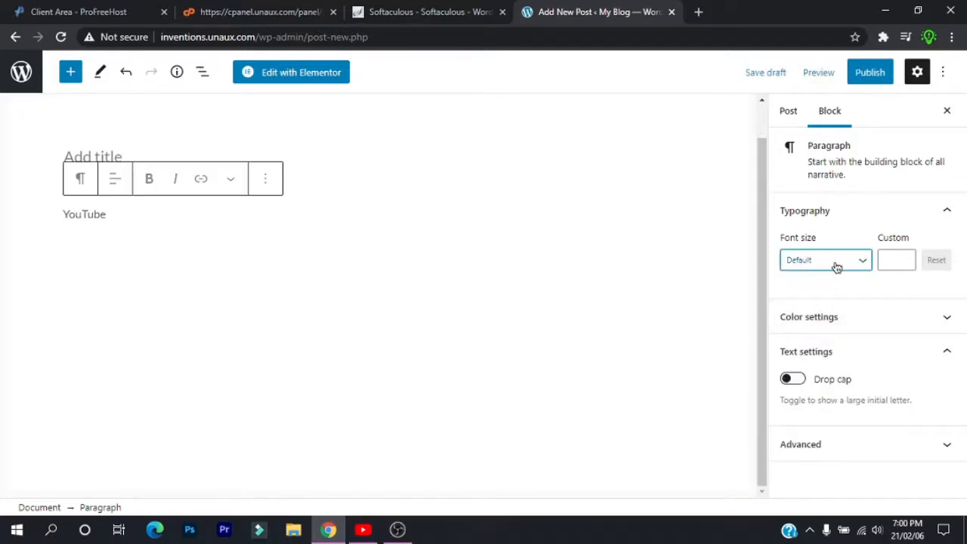
left_click(836, 267)
left_click(805, 297)
left_click(230, 179)
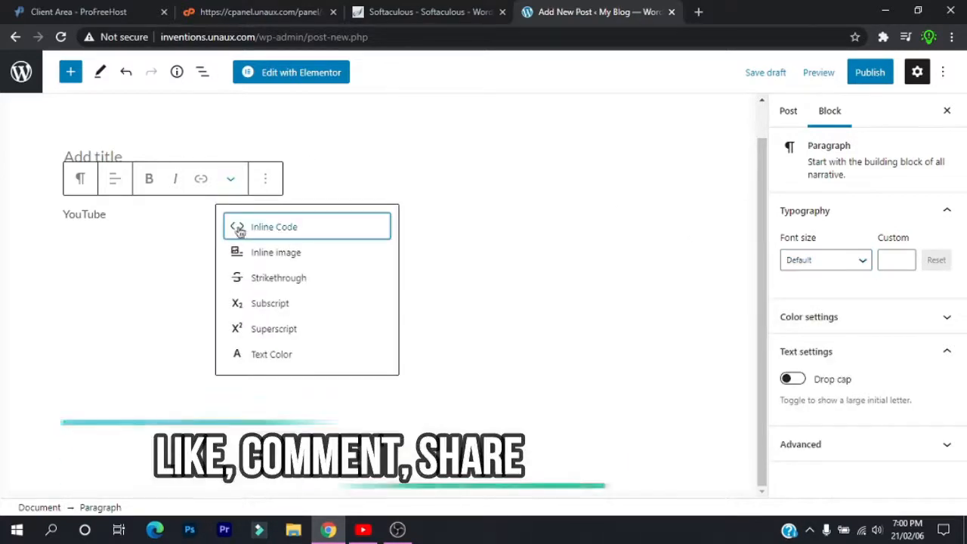
left_click(241, 251)
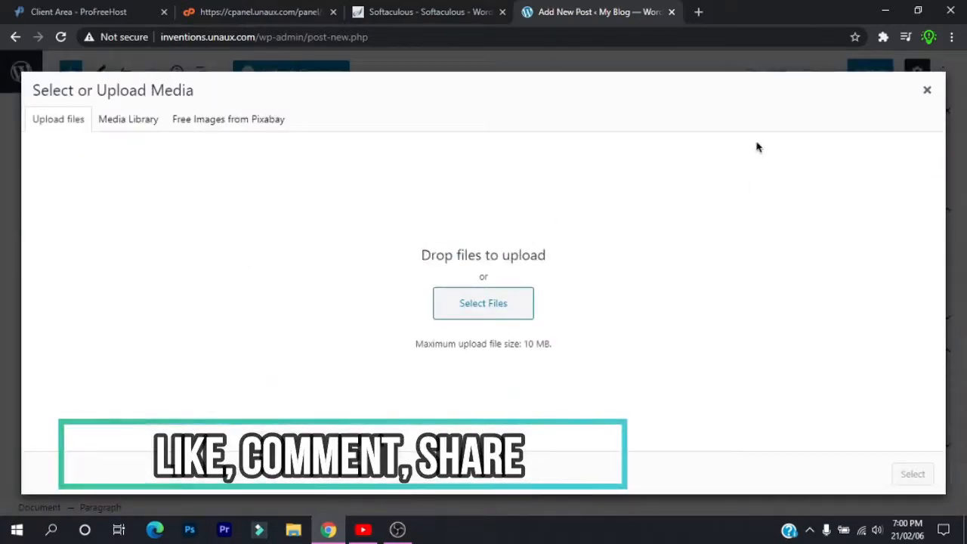
left_click(927, 90)
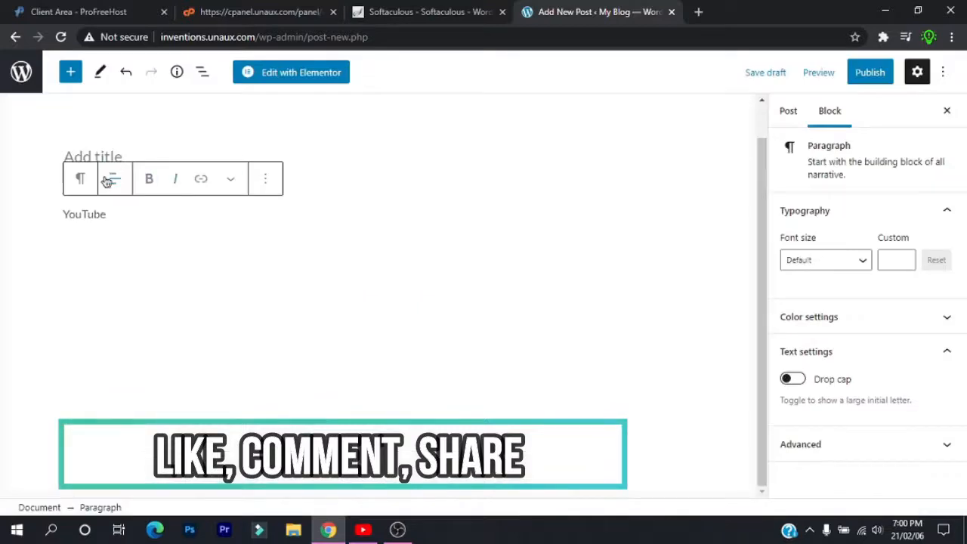
Step: Publish the untitled YouTube post, confirm it, and view it on the live site
left_click(871, 74)
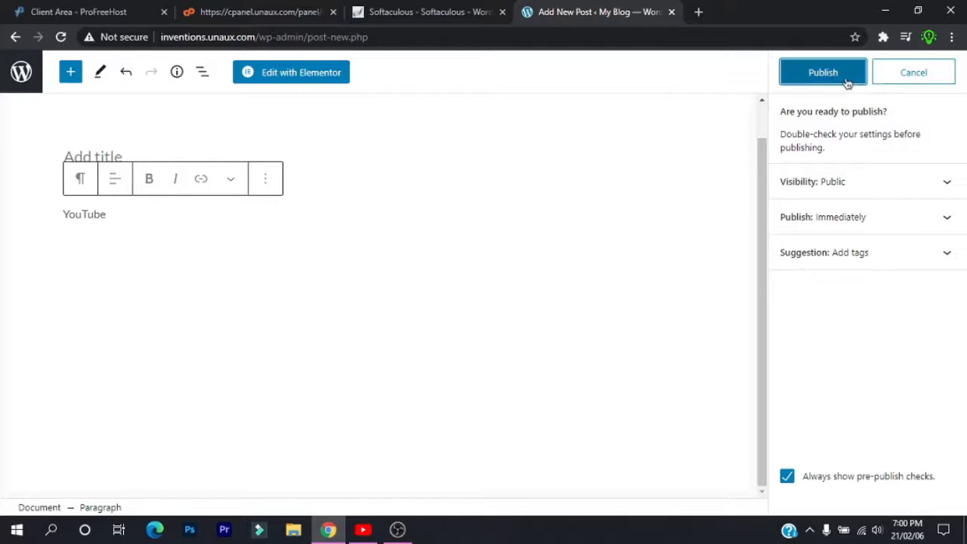
left_click(845, 88)
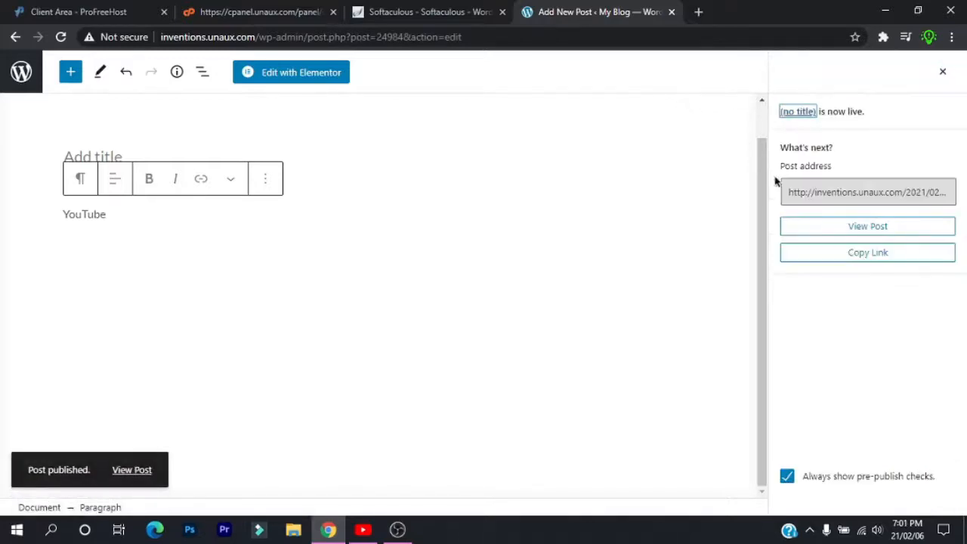
left_click(815, 232)
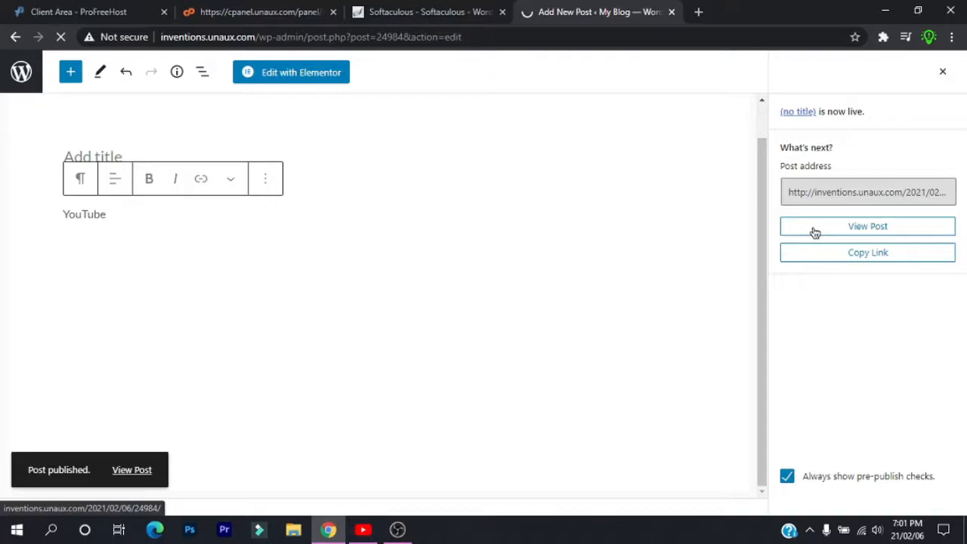
Step: Scroll the live post down to the Leave a Comment form and footer, then back up
scroll(247, 335, "down", 3)
scroll(246, 337, "up", 4)
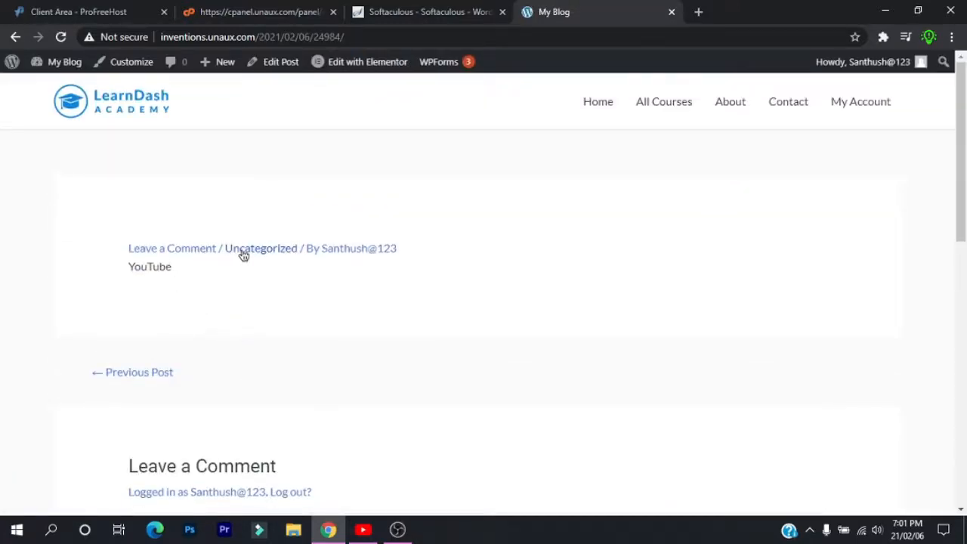
scroll(172, 344, "down", 8)
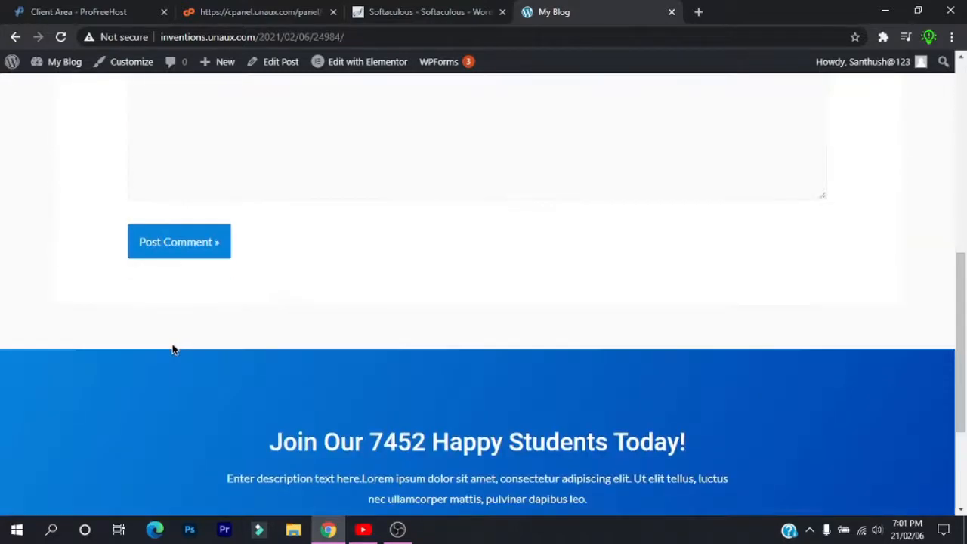
scroll(173, 344, "up", 3)
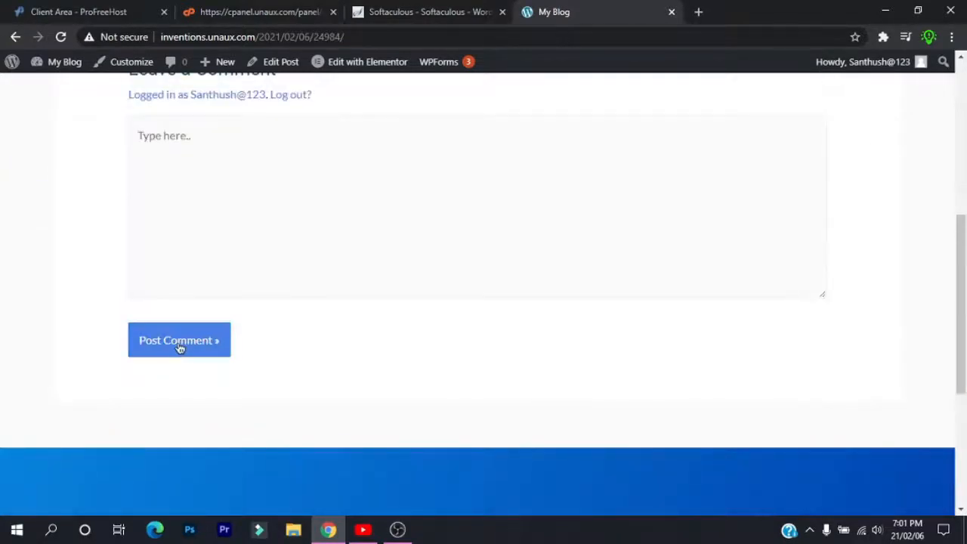
scroll(163, 170, "up", 1)
scroll(167, 182, "up", 1)
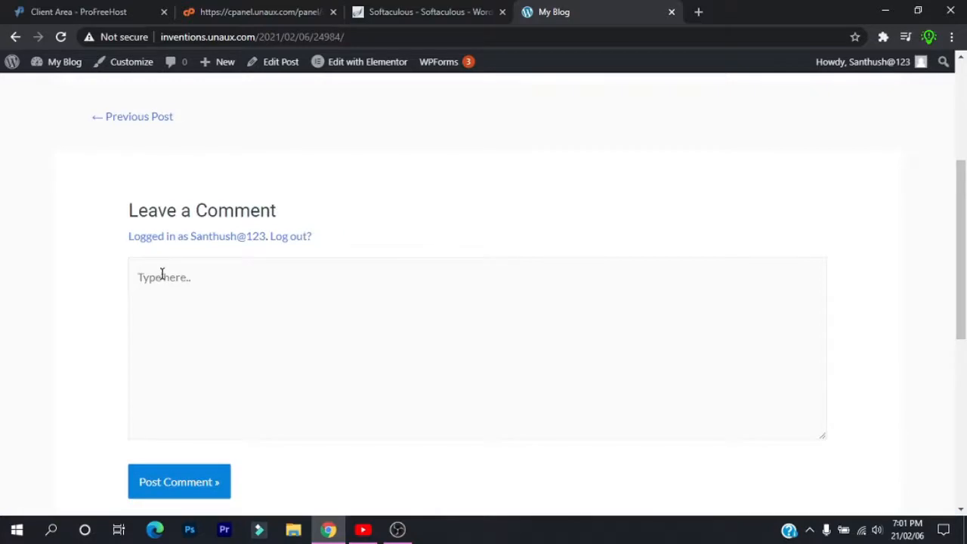
scroll(181, 305, "down", 5)
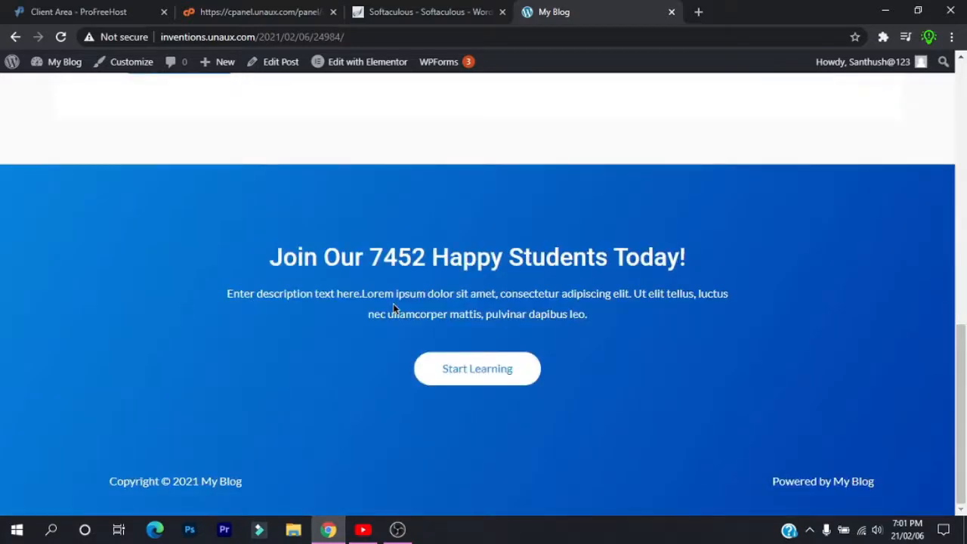
scroll(393, 306, "up", 3)
scroll(246, 188, "up", 5)
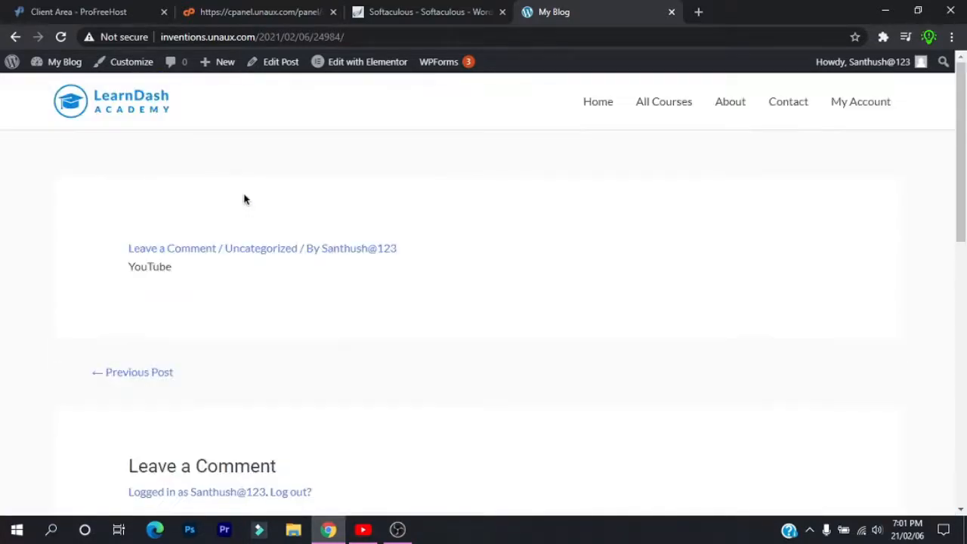
Step: Close the live post tab and open the inventions.unaux.com home page from the Softaculous link
left_click(671, 13)
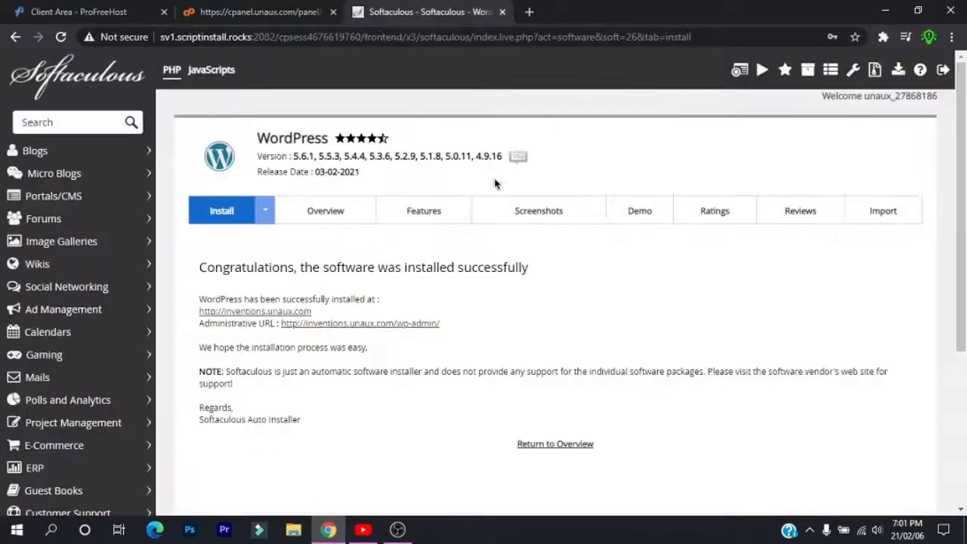
left_click(296, 312)
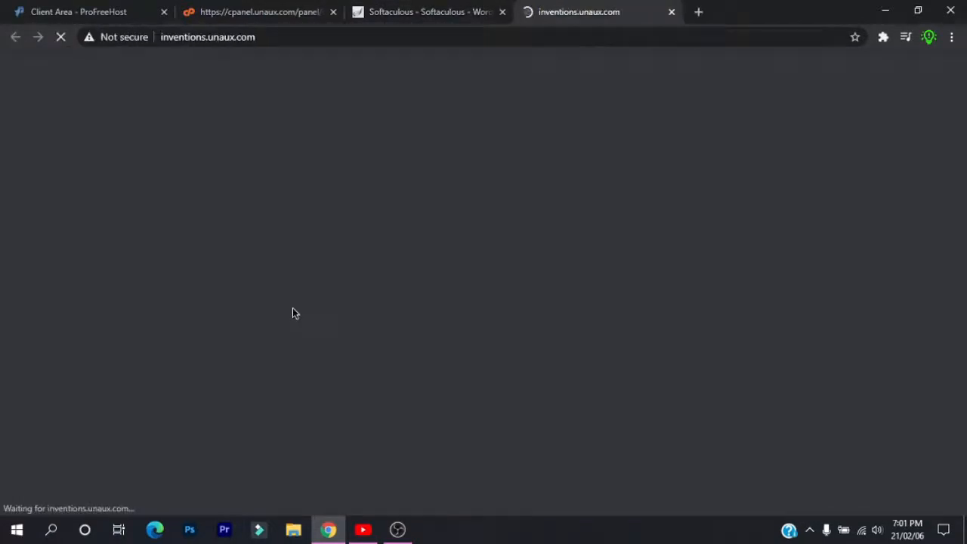
scroll(458, 352, "down", 7)
scroll(442, 381, "down", 12)
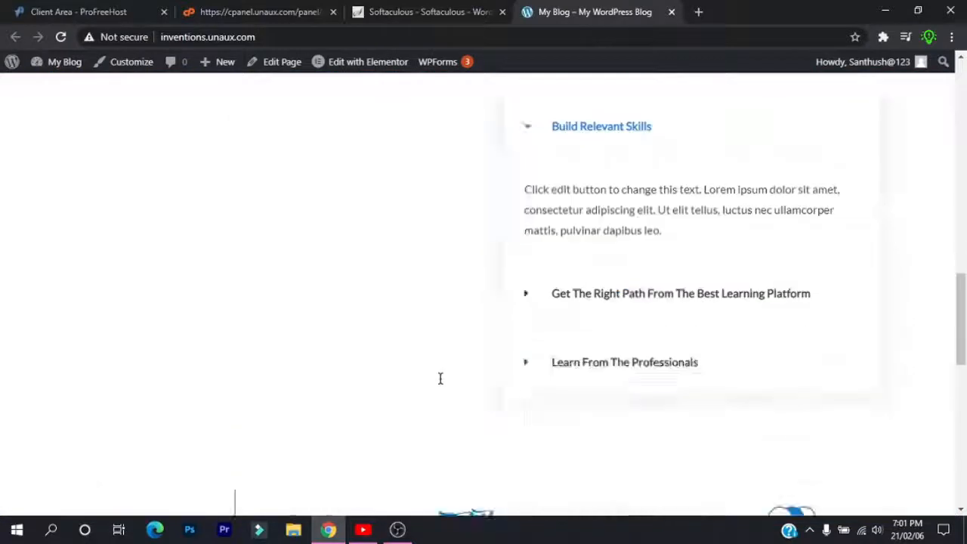
scroll(441, 378, "up", 19)
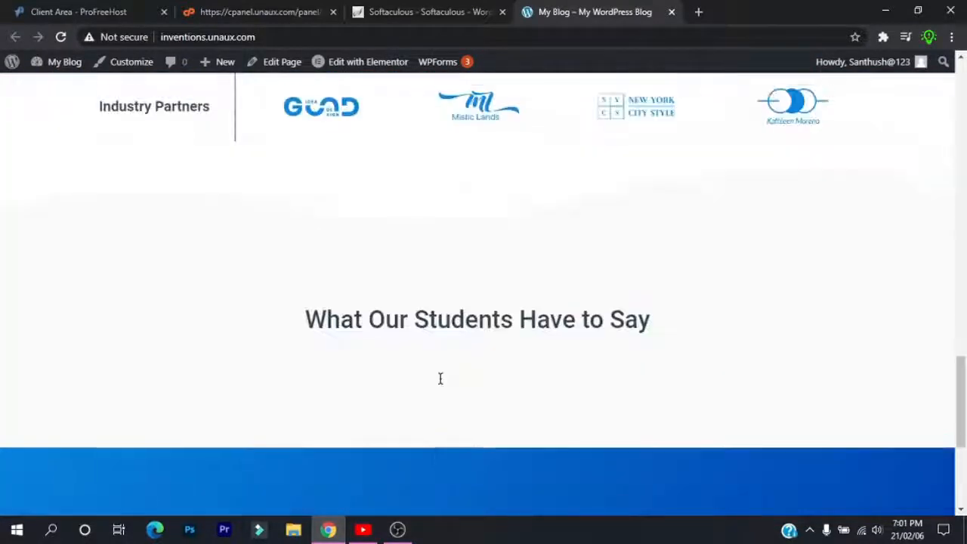
Step: Copy the inventions.unaux.com site address from the address bar, then start Microsoft Edge
right_click(293, 38)
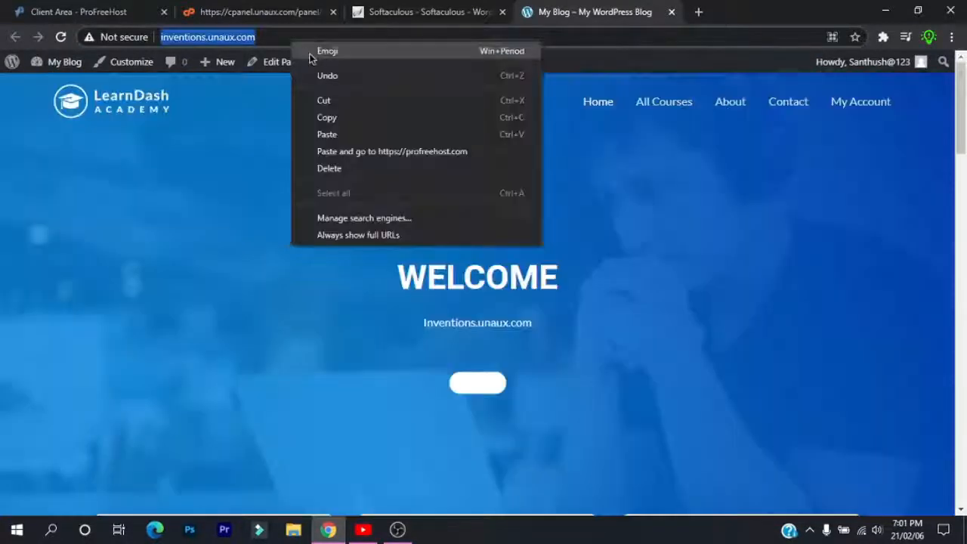
left_click(326, 118)
scroll(605, 229, "down", 2)
scroll(604, 230, "up", 2)
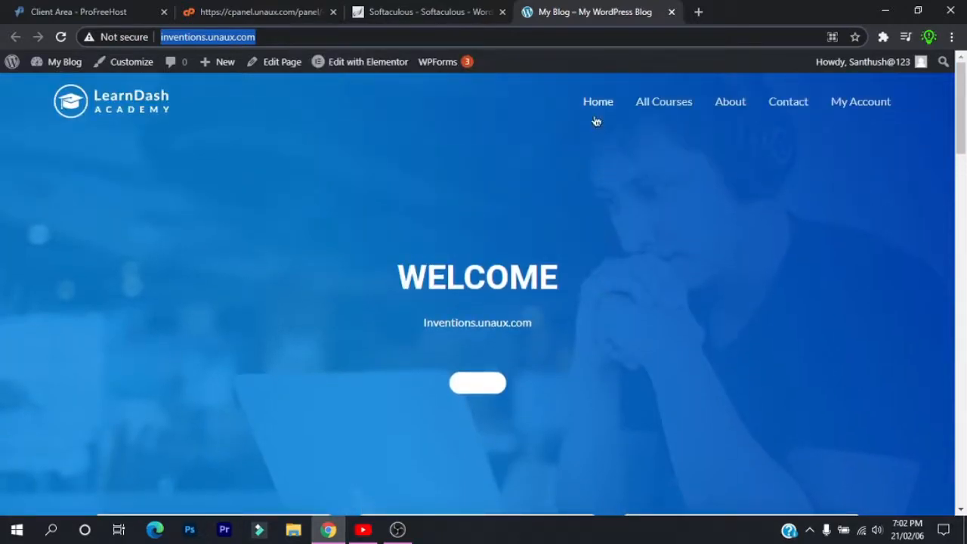
scroll(548, 253, "down", 2)
scroll(548, 252, "up", 2)
left_click(166, 532)
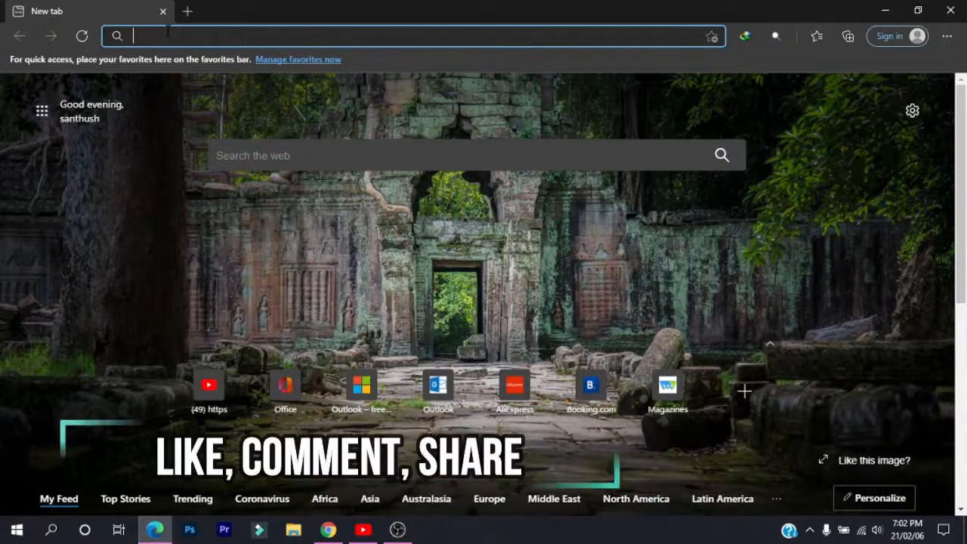
Step: Load inventions.unaux.com in Edge and scroll through the LearnDash Academy home page below its WELCOME hero
key("ctrl+v")
key("Return")
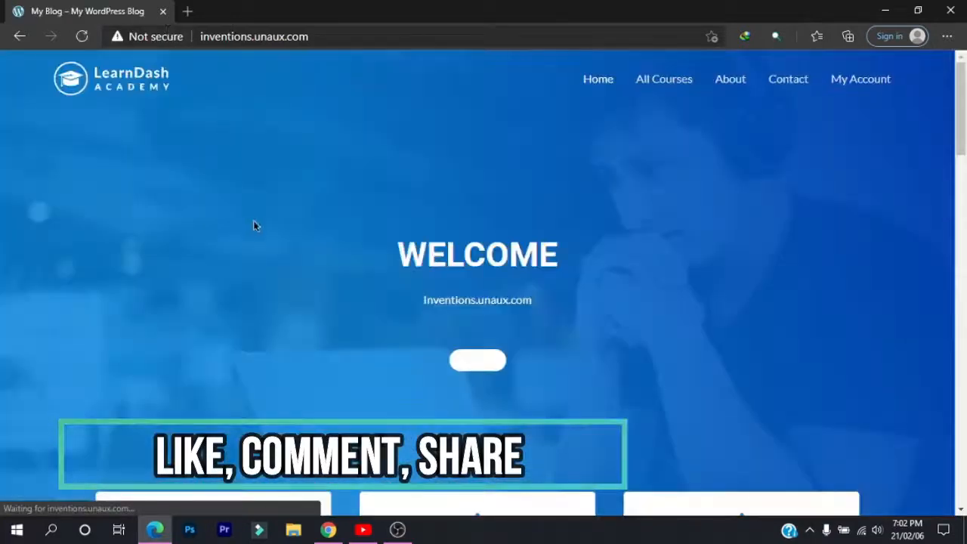
scroll(484, 182, "down", 15)
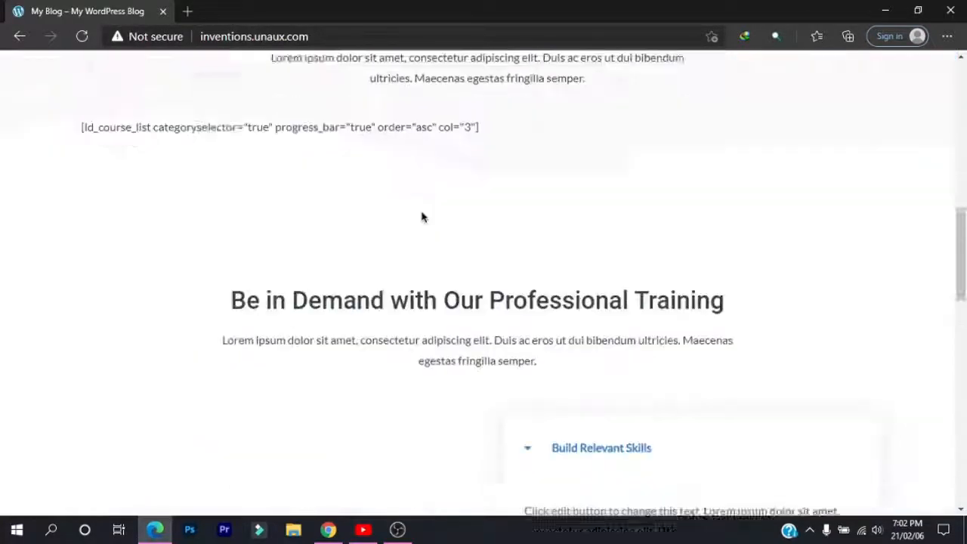
scroll(421, 218, "down", 1)
scroll(421, 218, "up", 3)
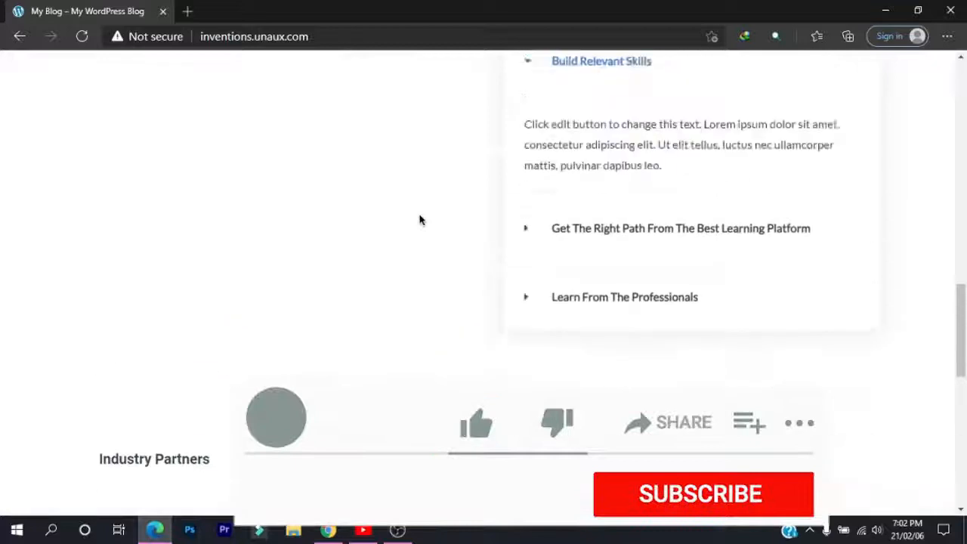
scroll(417, 225, "down", 4)
scroll(416, 222, "down", 5)
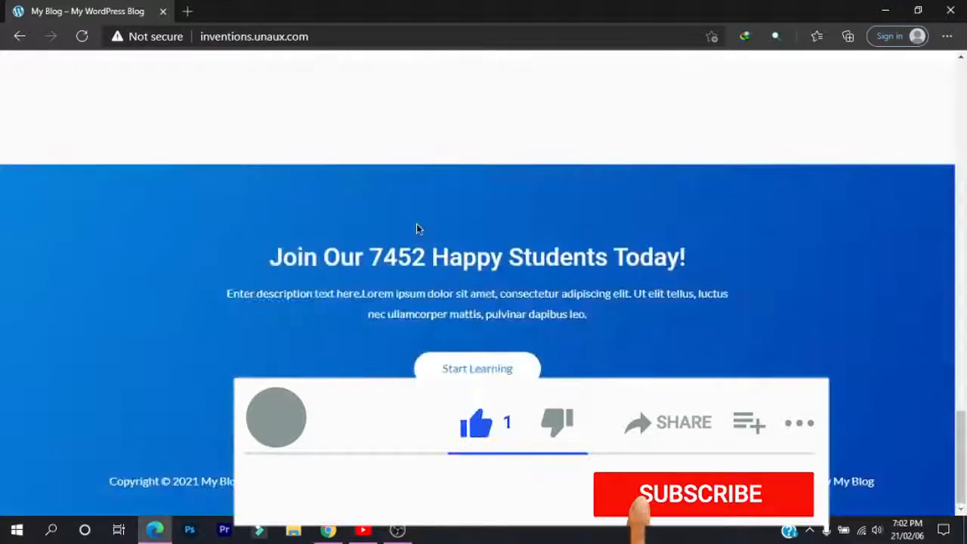
scroll(411, 280, "up", 7)
scroll(406, 278, "up", 15)
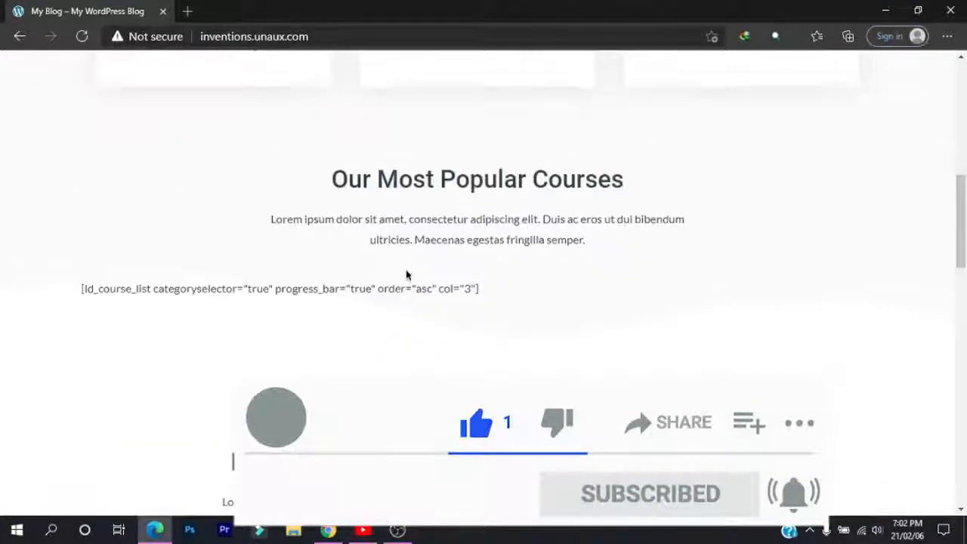